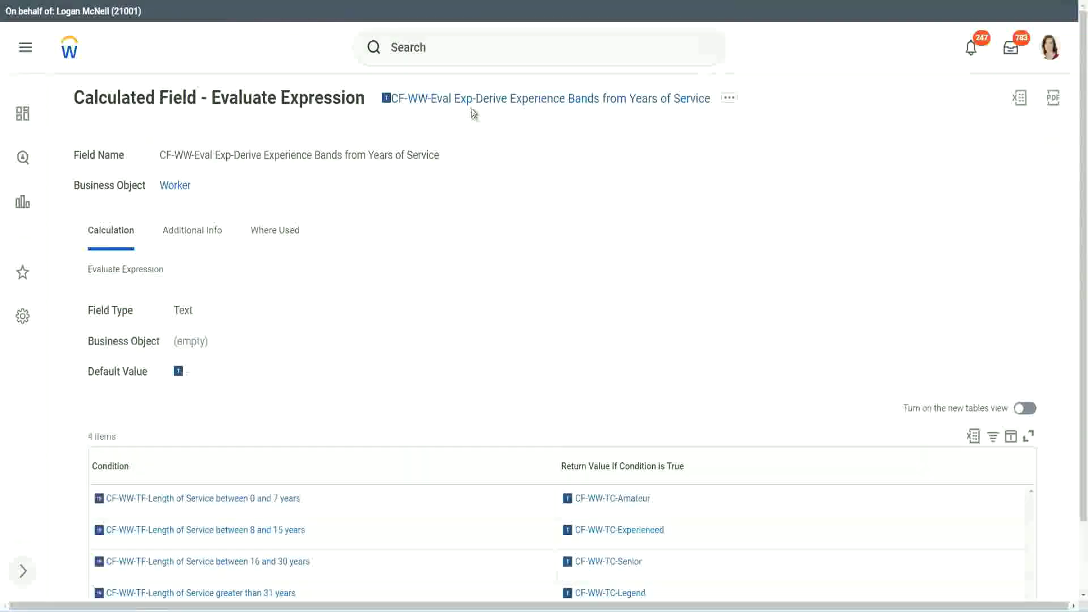
# Copy the name of the open calculated field, and open the Create Calculated Field task
pyautogui.rightClick(470, 107)
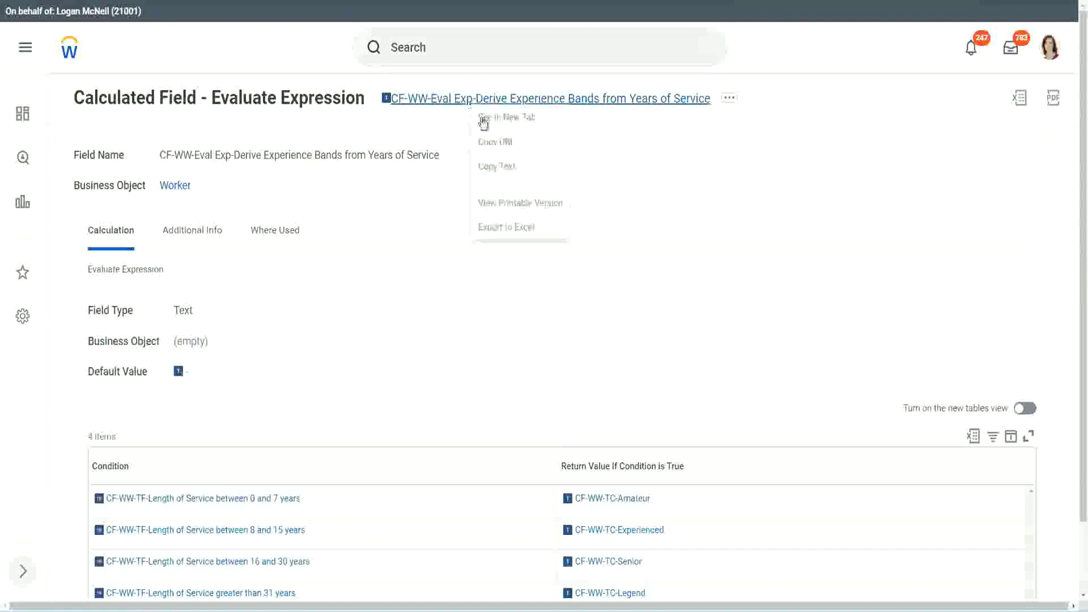
pyautogui.click(511, 170)
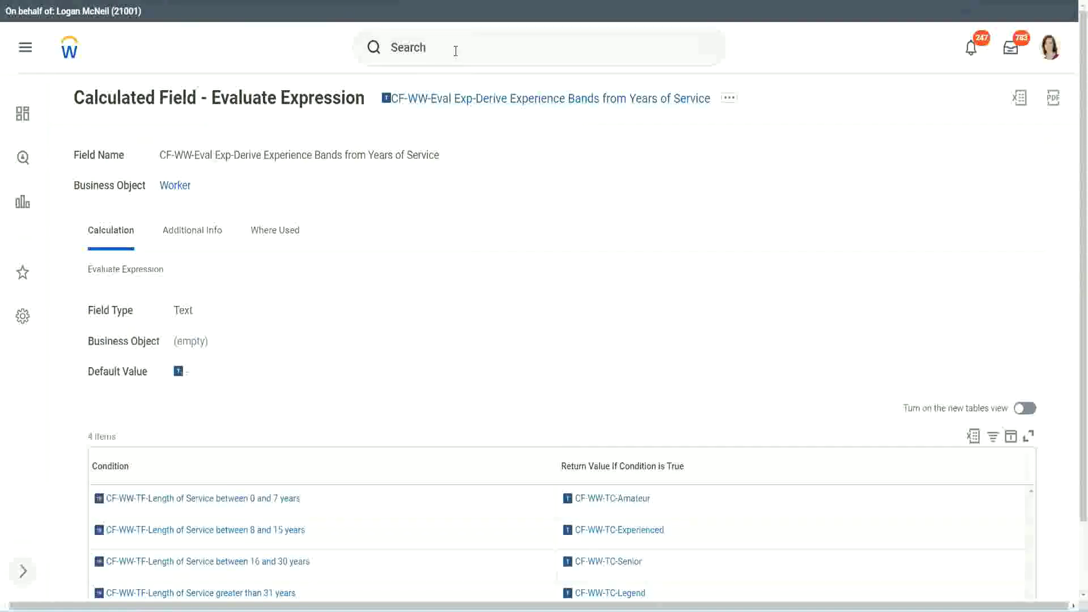
pyautogui.click(448, 52)
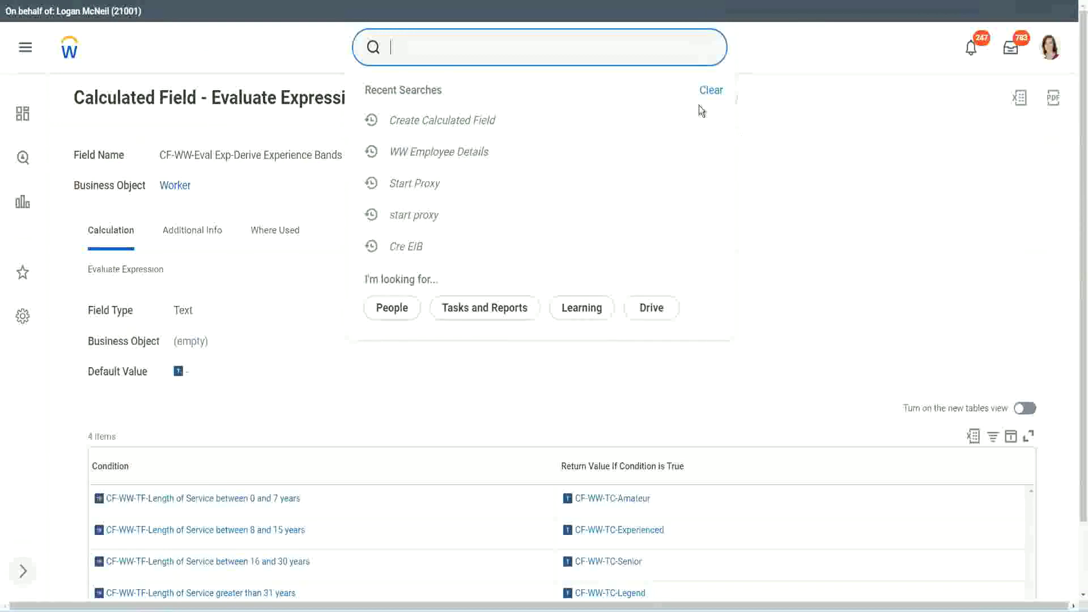
pyautogui.press('Escape')
pyautogui.click(430, 42)
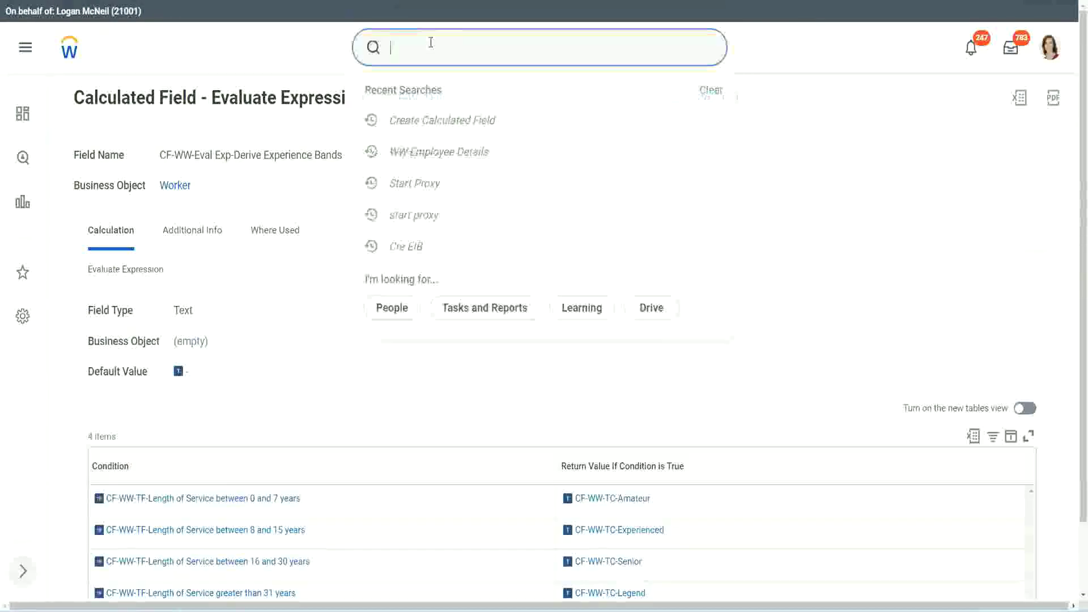
pyautogui.write('create calc')
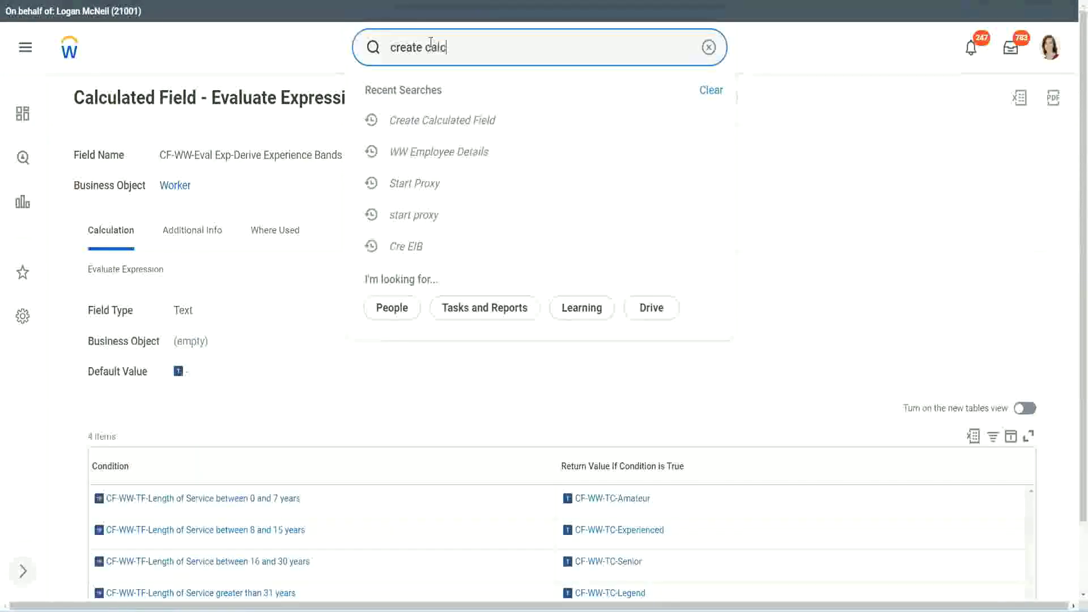
pyautogui.write(' field')
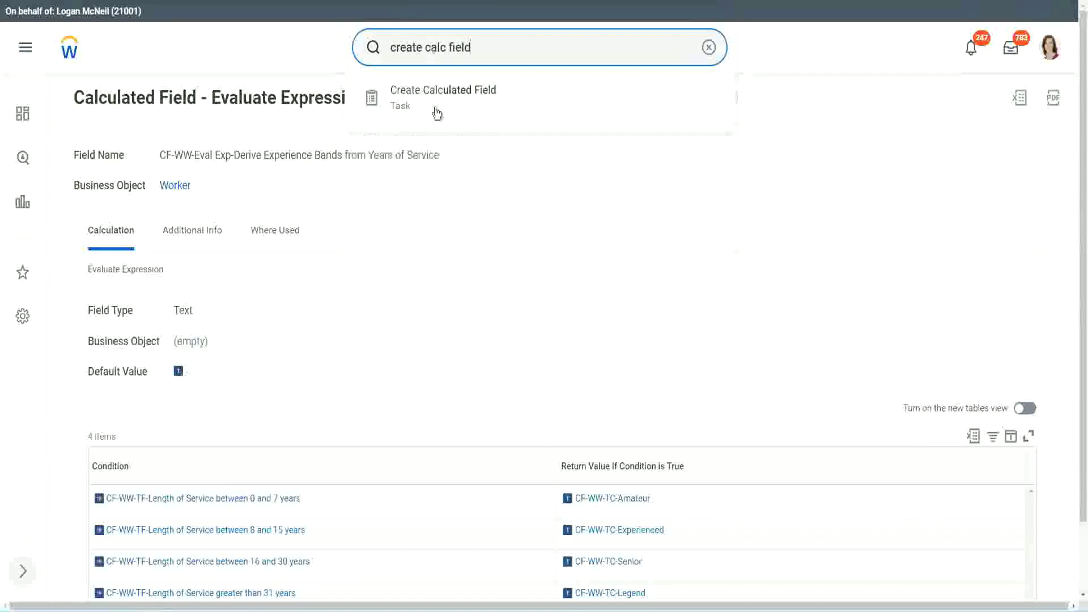
pyautogui.click(451, 105)
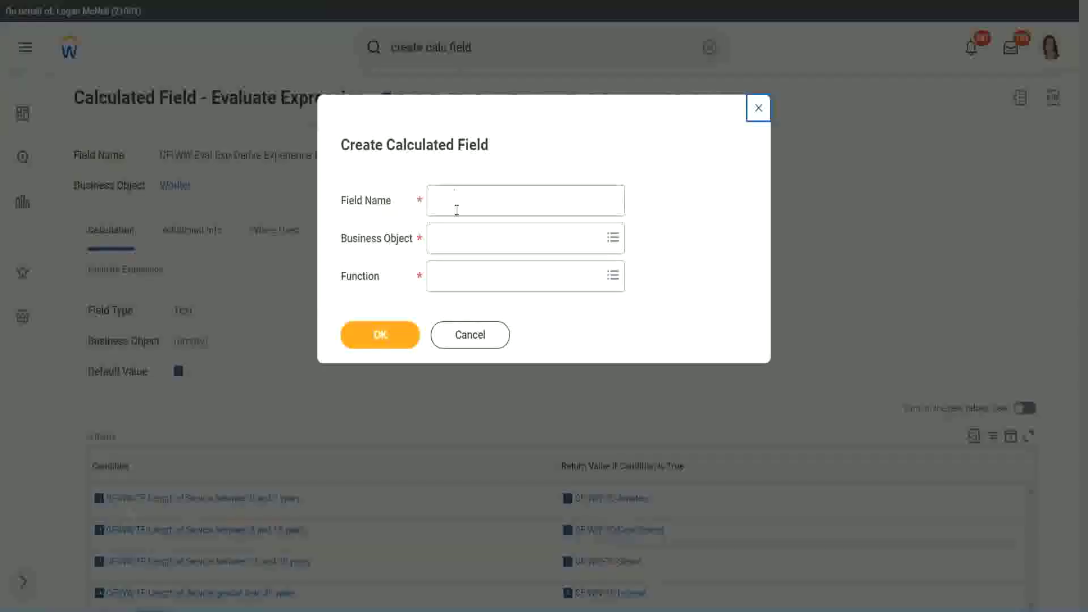
# Name the new calculated field "CF-WW-LRB-Identify Experience Bands from years of Service"
pyautogui.click(458, 203)
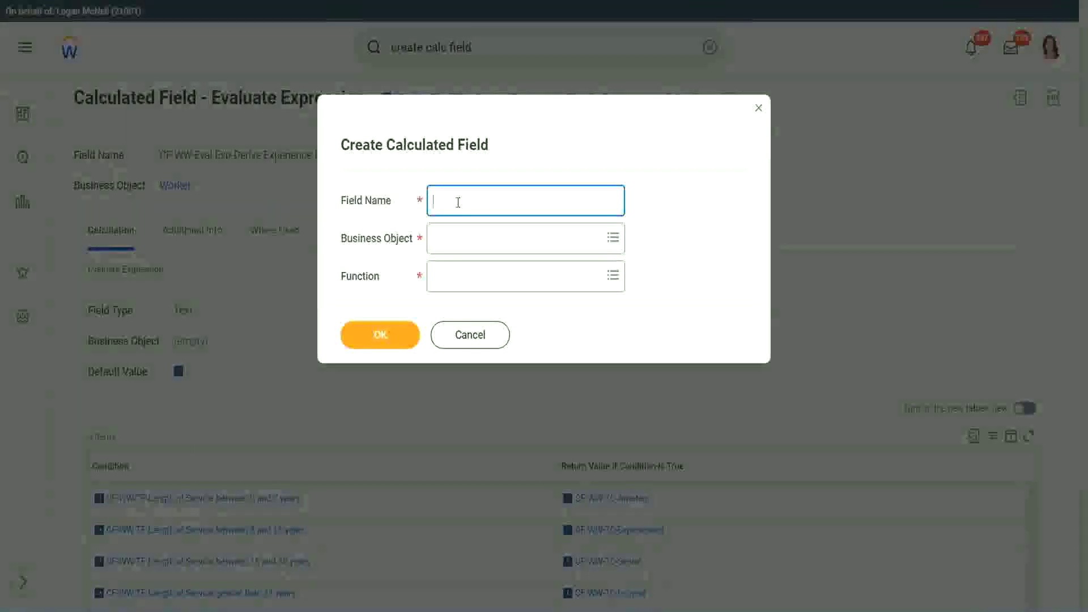
pyautogui.write('CF')
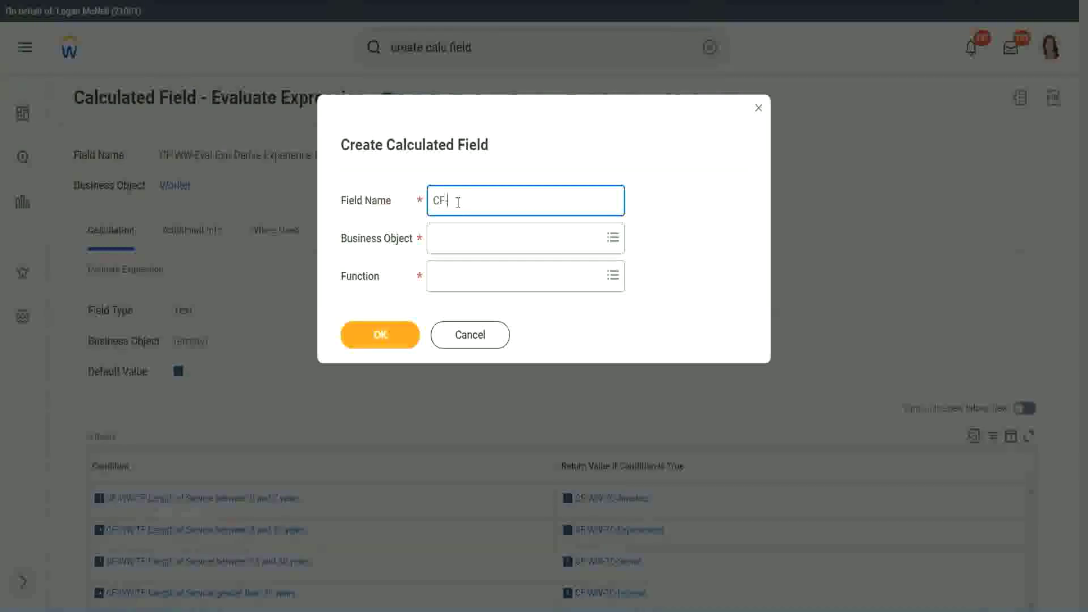
pyautogui.write('-')
pyautogui.write('WW-I')
pyautogui.write('RB')
pyautogui.write('-')
pyautogui.write('Ident')
pyautogui.write('ify Exe')
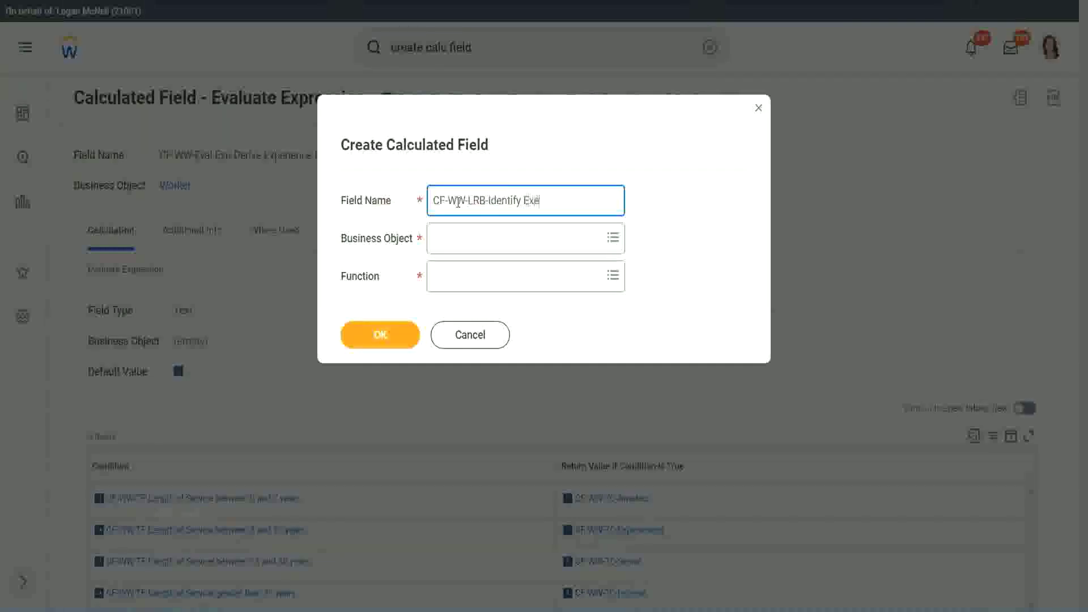
pyautogui.press('BackSpace')
pyautogui.write('perience Bands from years of Service')
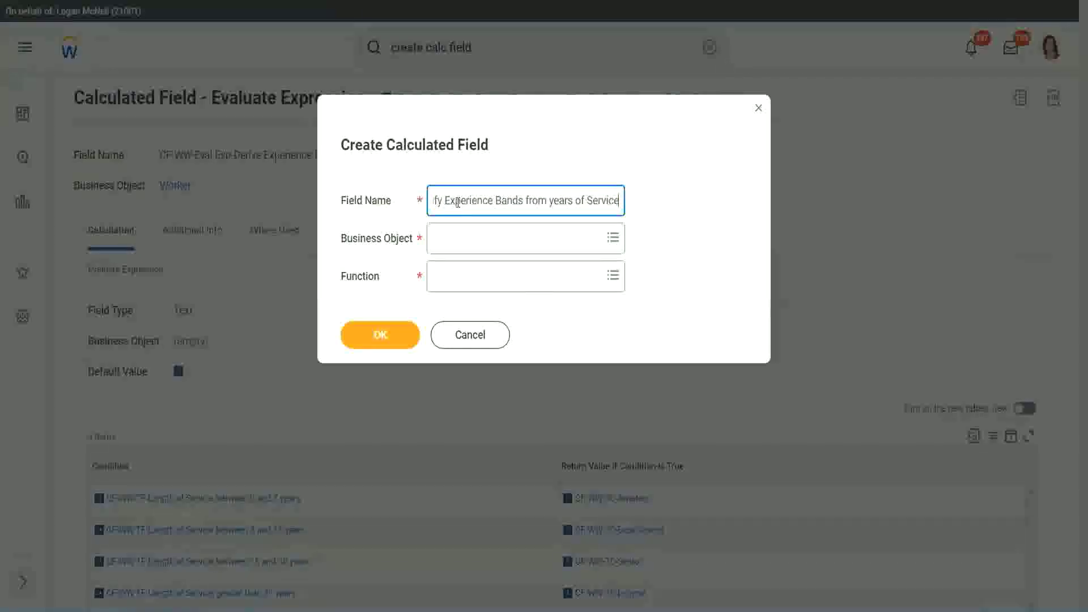
pyautogui.press('Tab')
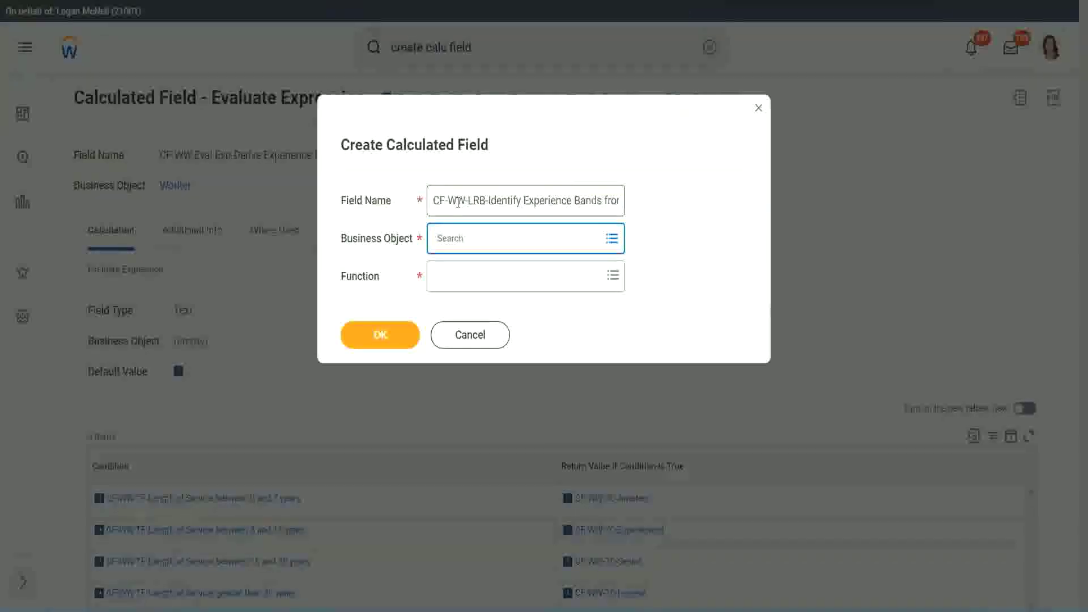
# Set the business object to Worker and the function to Lookup Range Band, and confirm the new calculated field
pyautogui.write('worker')
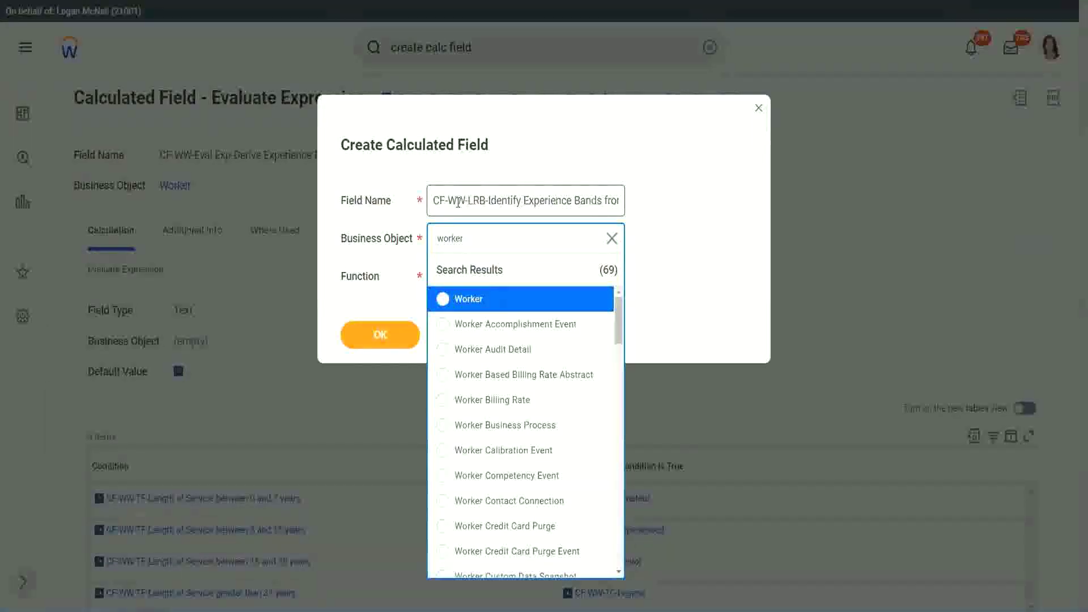
pyautogui.press('Return')
pyautogui.write('lrb')
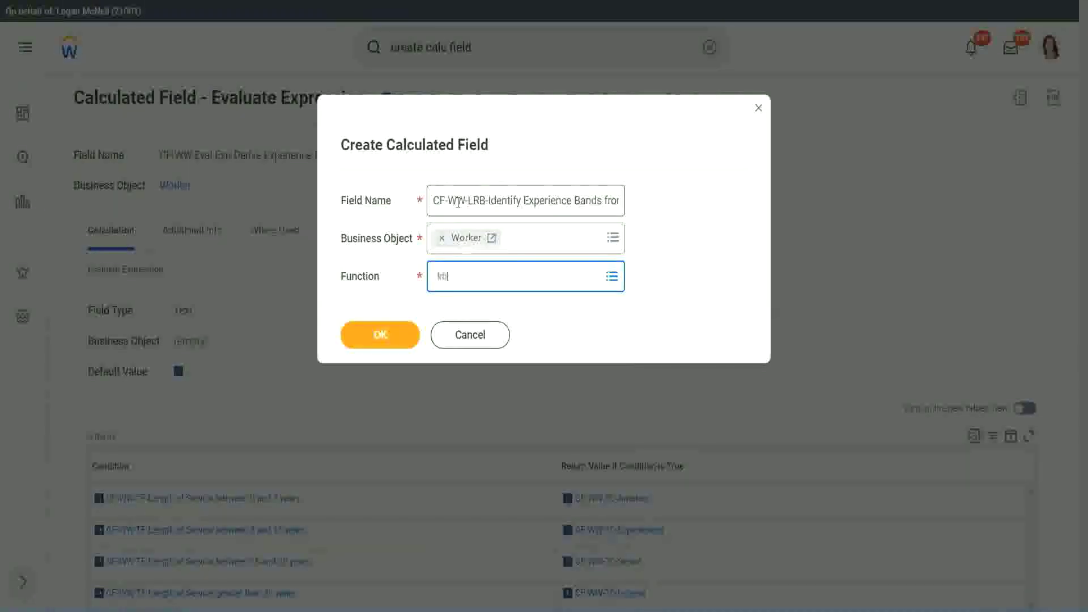
pyautogui.press('Return')
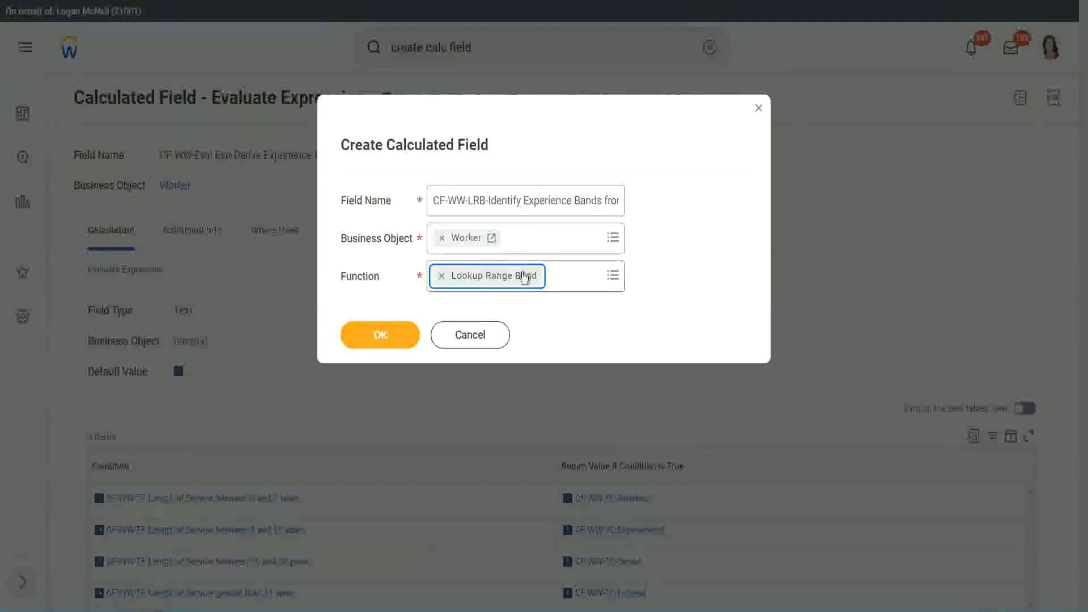
pyautogui.click(389, 336)
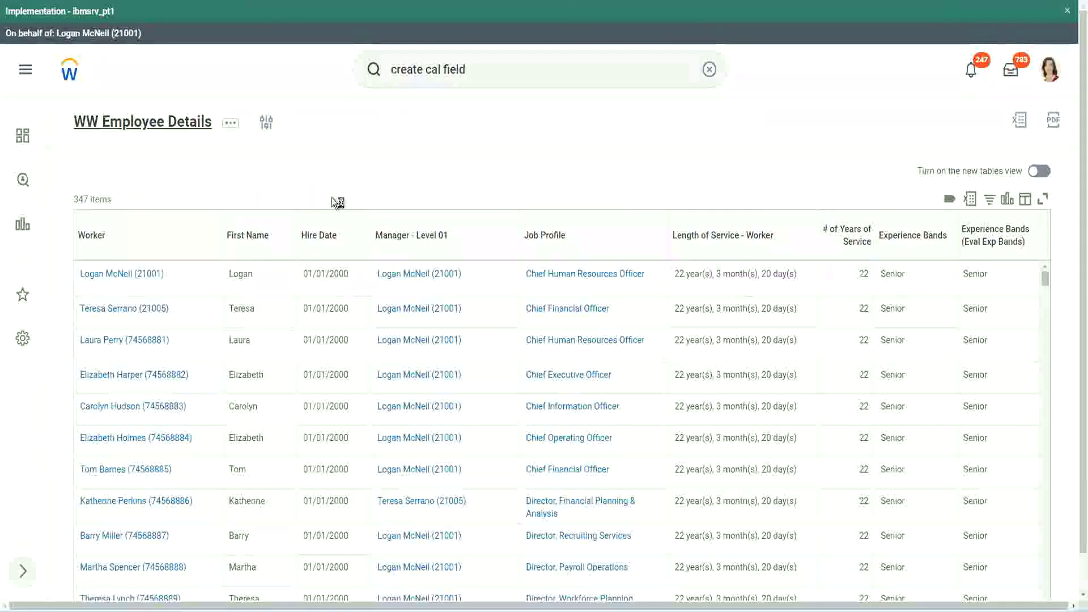
# From the WW Employee Details report definition, copy the CF-WW-Convert Text To Number-Number of Years from Length of Service name and set it as source field
pyautogui.click(390, 351)
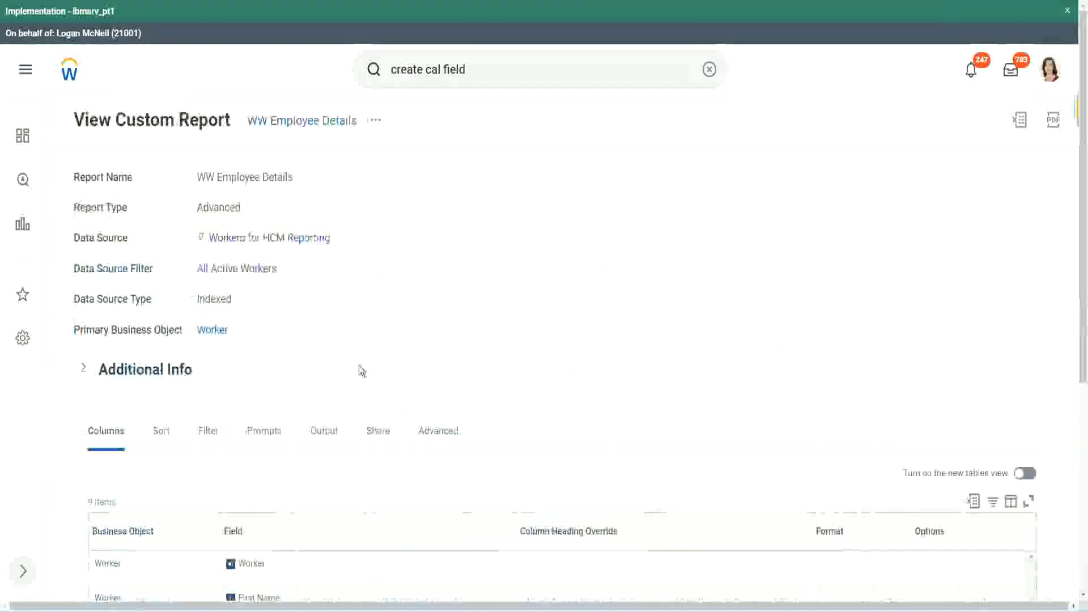
pyautogui.scroll(-5, 365, 366)
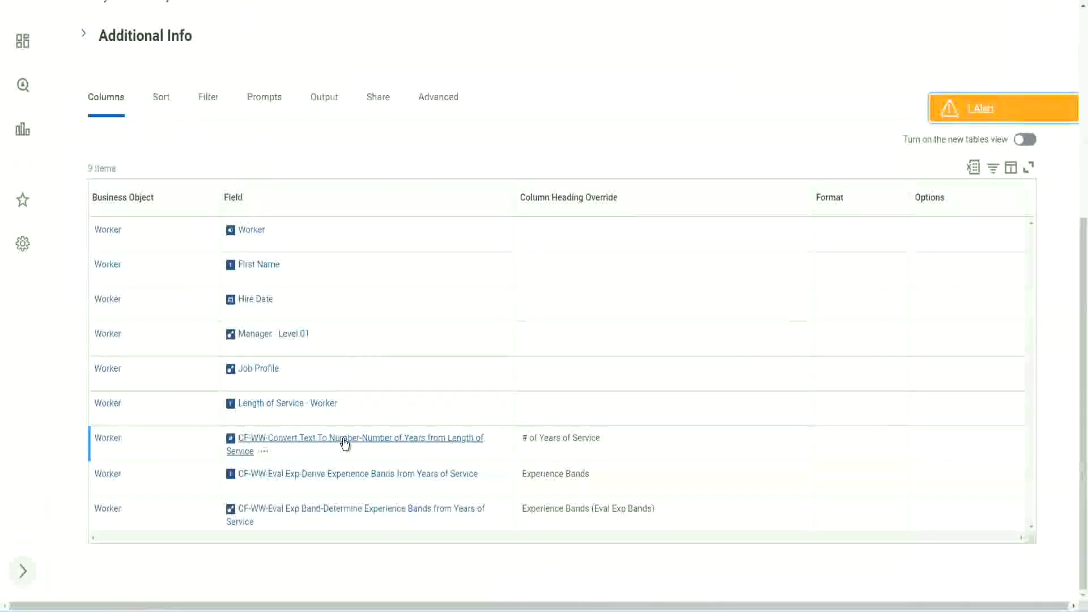
pyautogui.rightClick(344, 446)
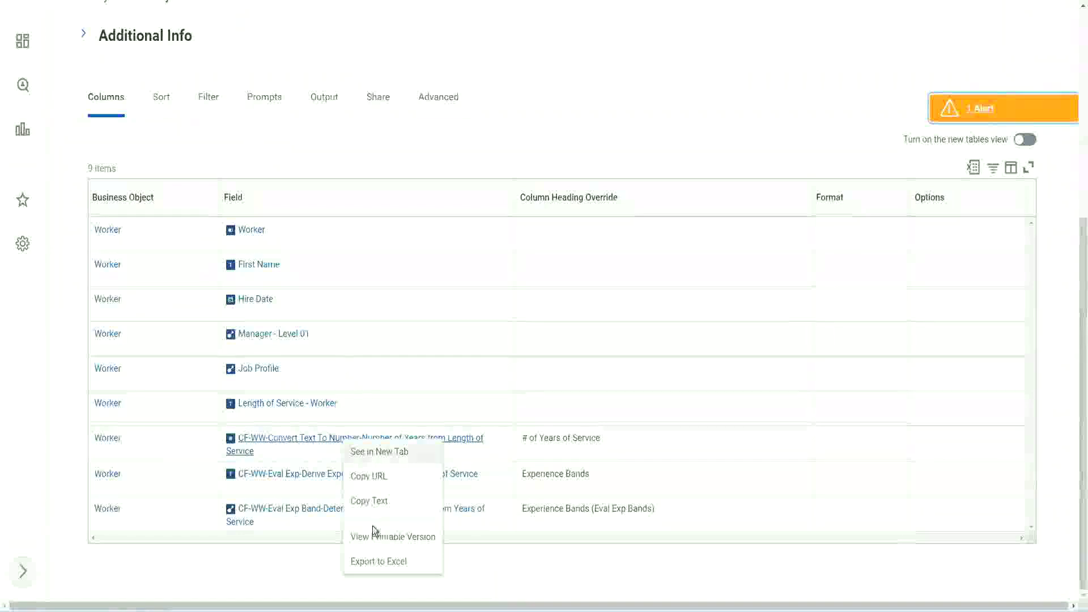
pyautogui.click(373, 503)
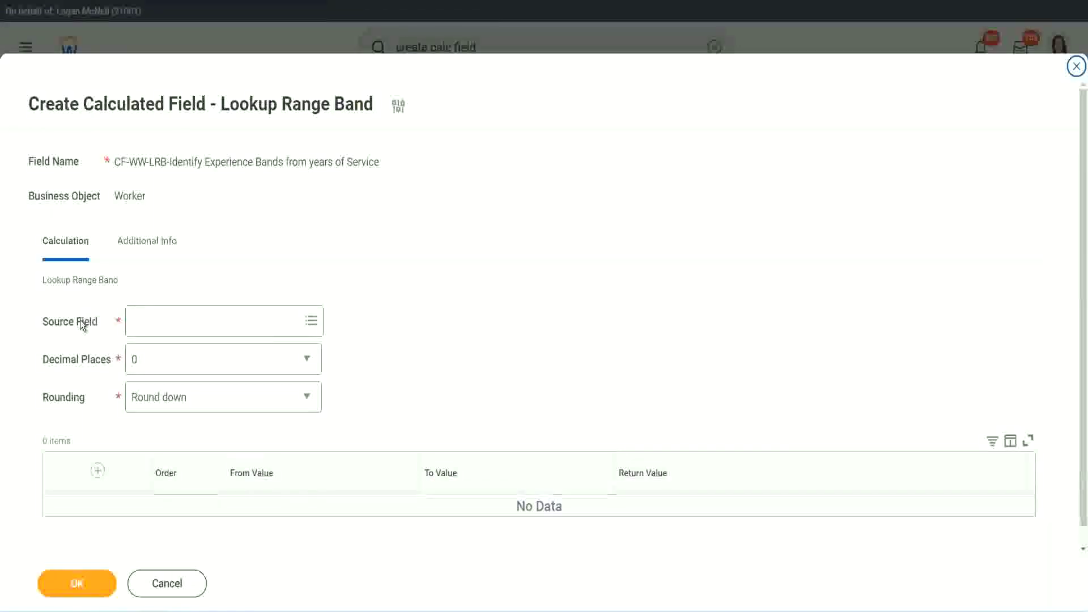
pyautogui.click(169, 319)
pyautogui.press('Return')
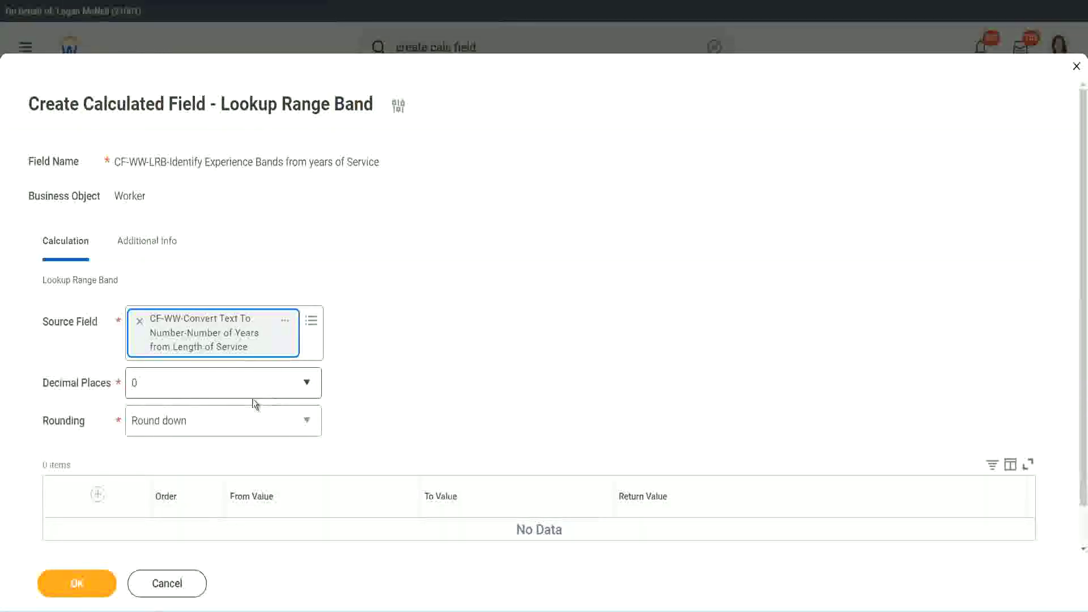
# Review the decimal places options, keeping 0, and set the rounding to Round
pyautogui.click(212, 389)
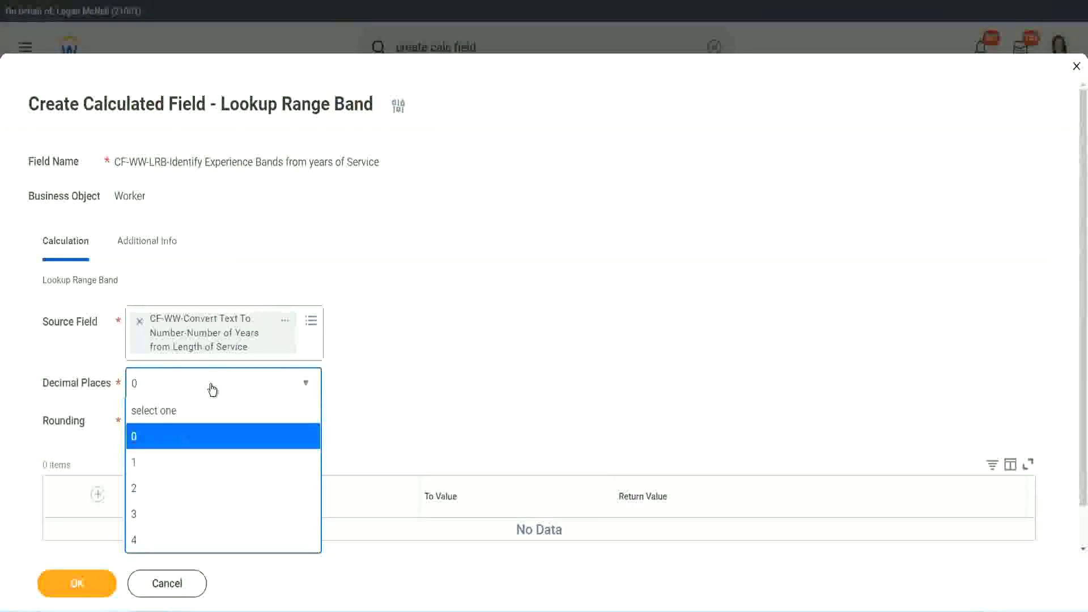
pyautogui.click(424, 374)
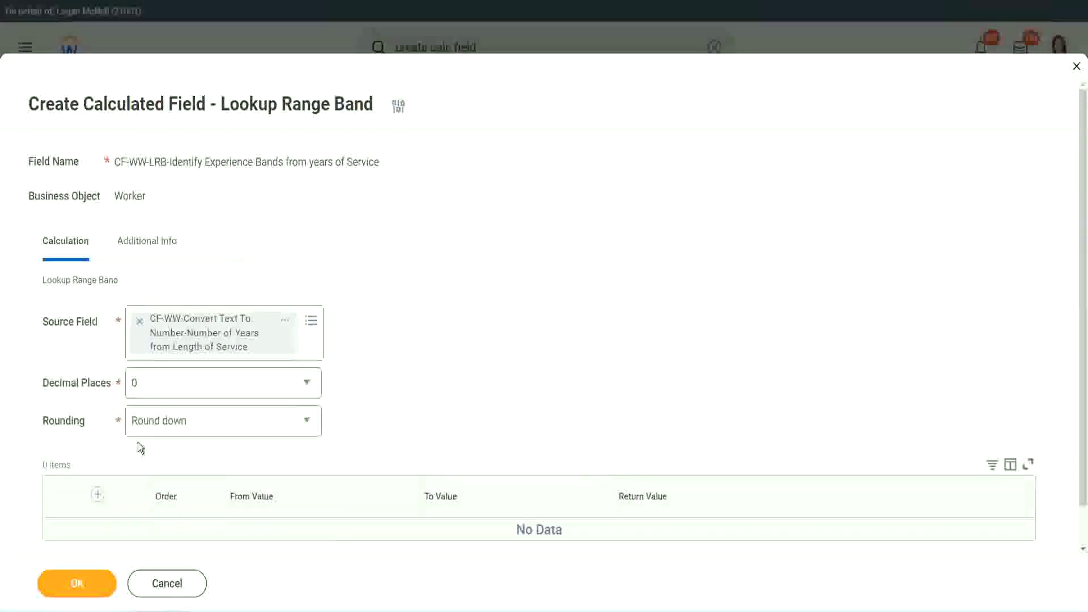
pyautogui.click(174, 425)
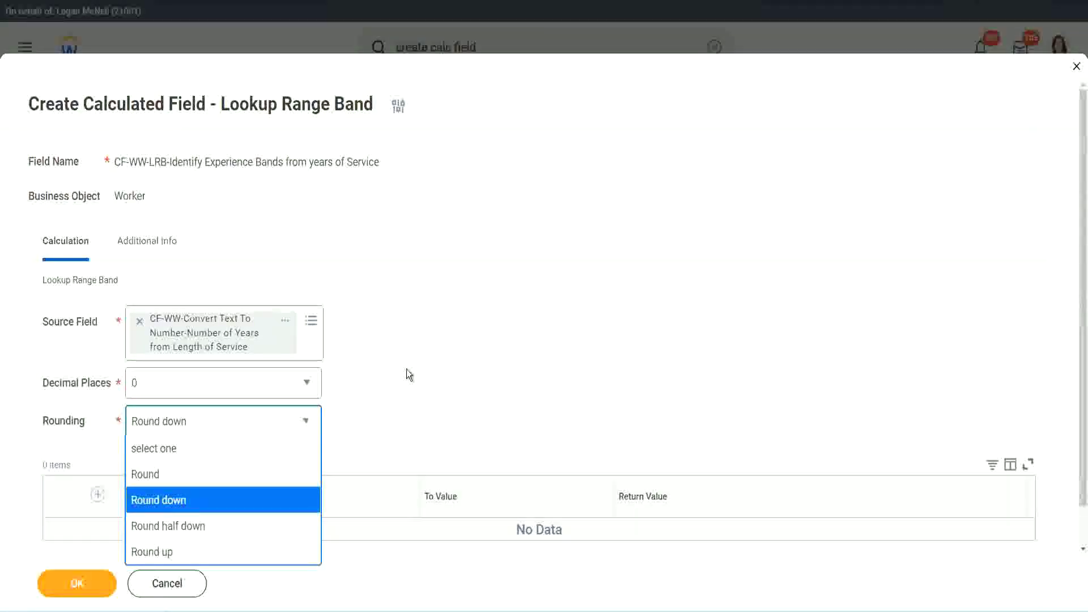
pyautogui.click(383, 418)
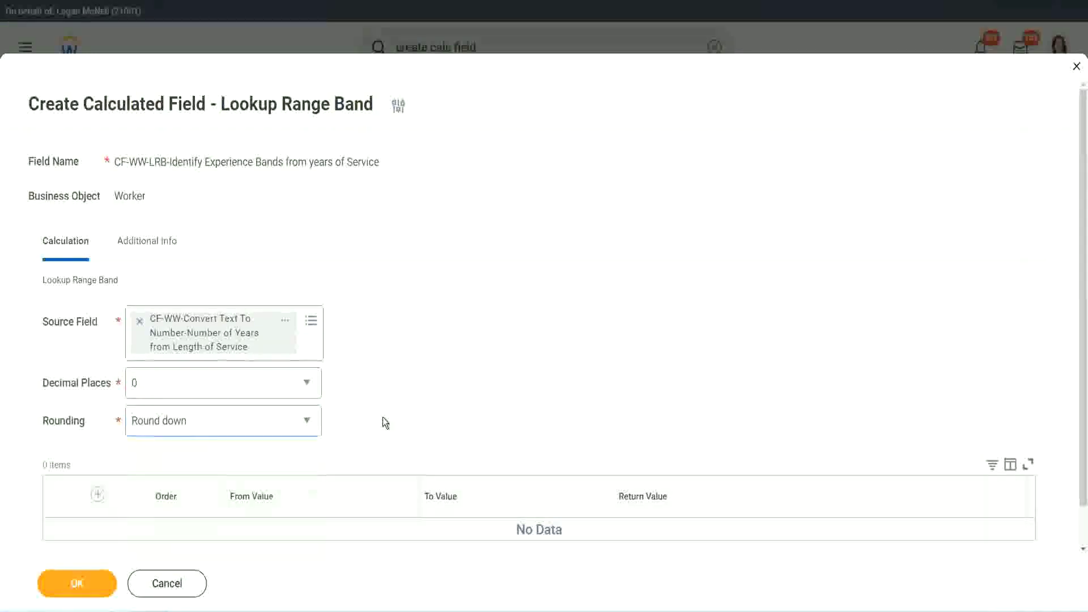
pyautogui.click(183, 420)
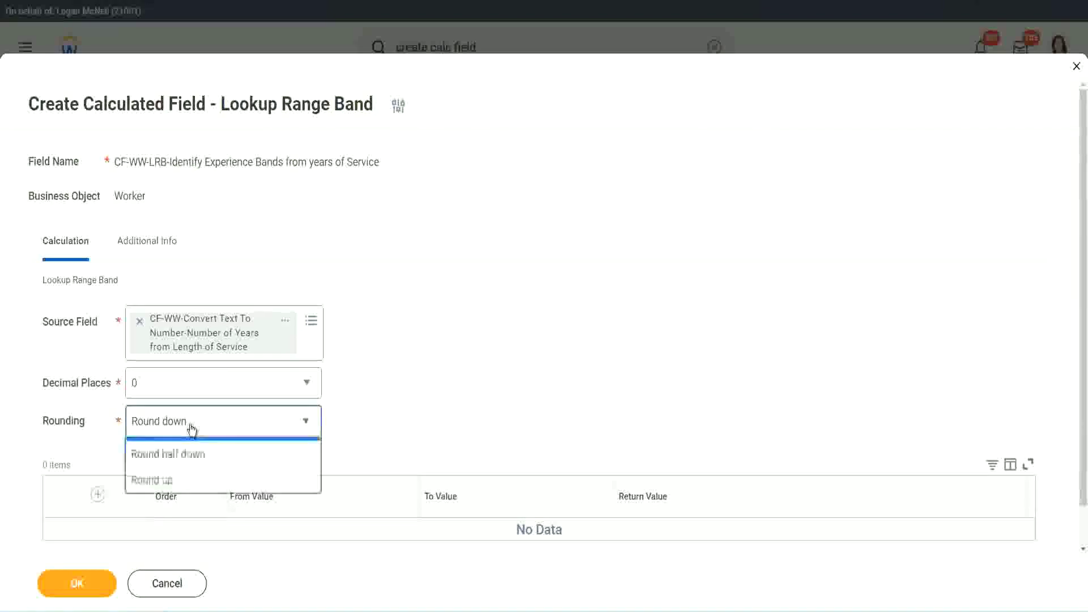
pyautogui.click(182, 475)
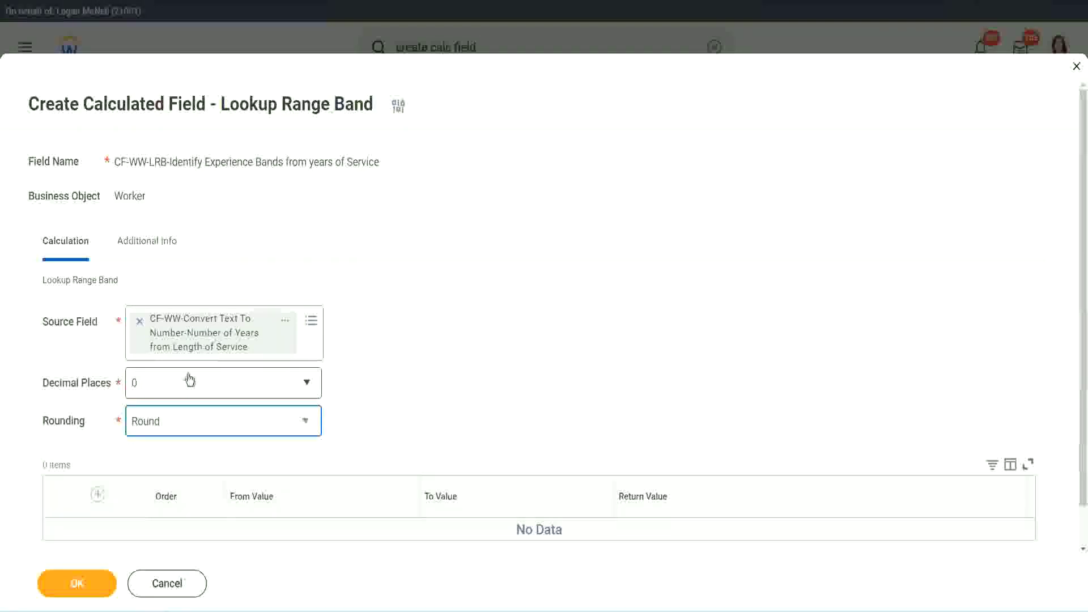
# Add the first range band from 0 to 7 with the return value Amateur
pyautogui.click(98, 495)
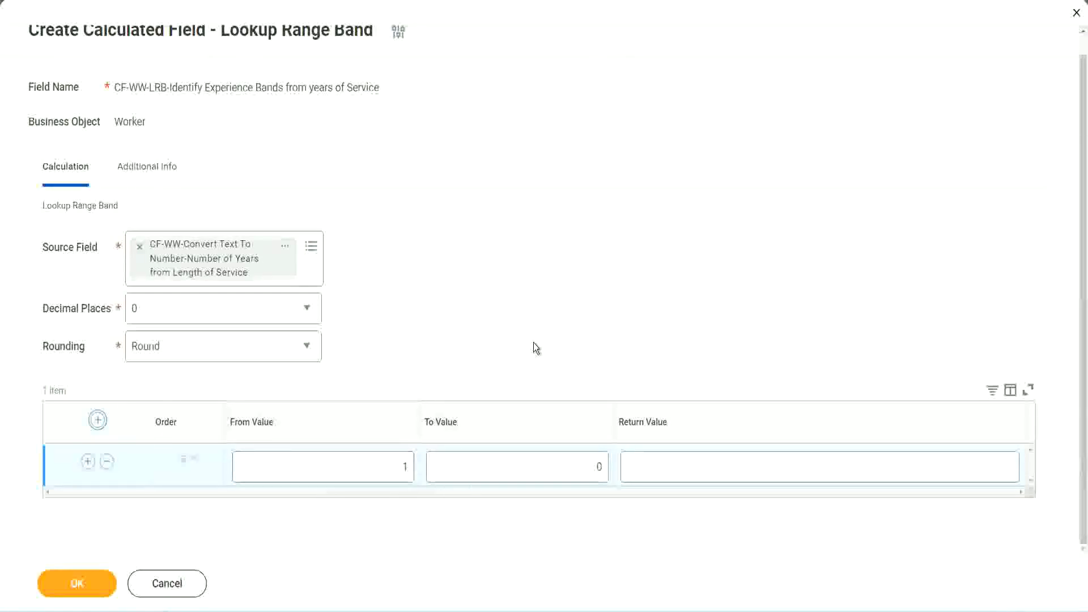
pyautogui.click(395, 471)
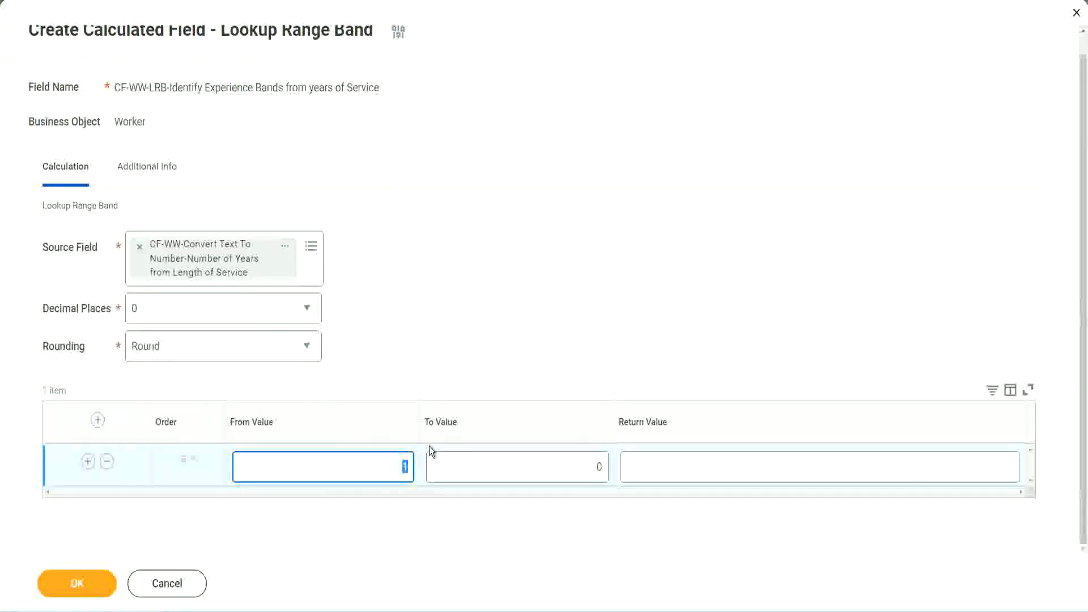
pyautogui.press('Tab')
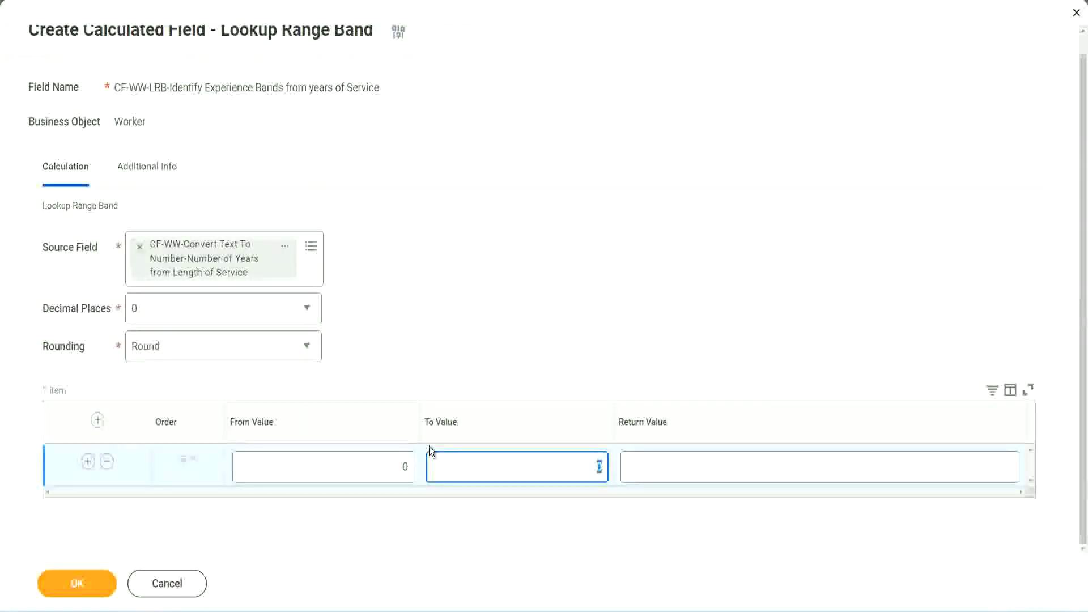
pyautogui.write('7')
pyautogui.press('Tab')
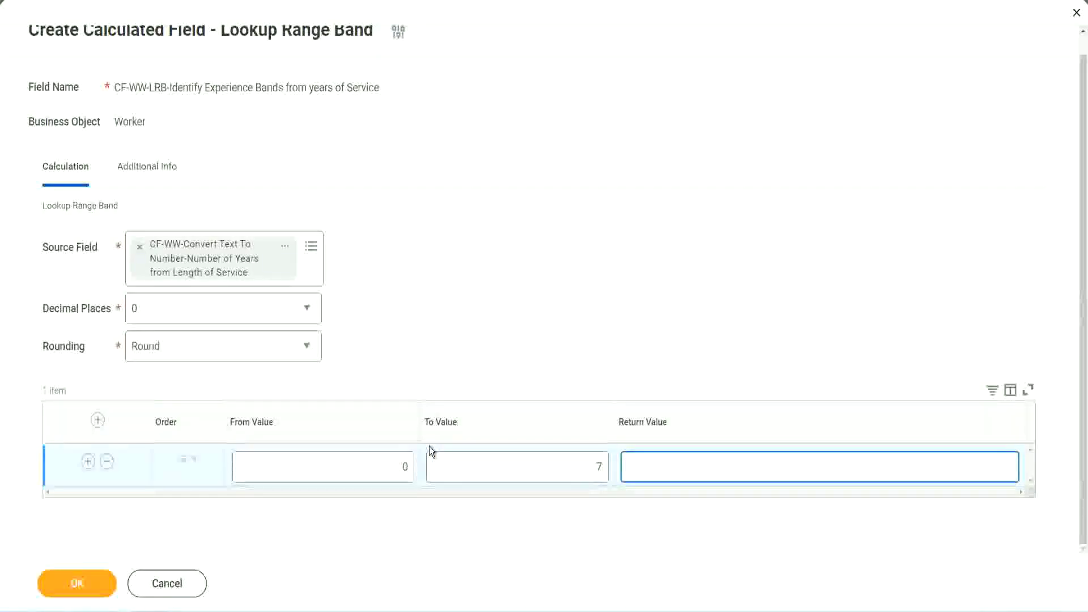
pyautogui.write('Amateur')
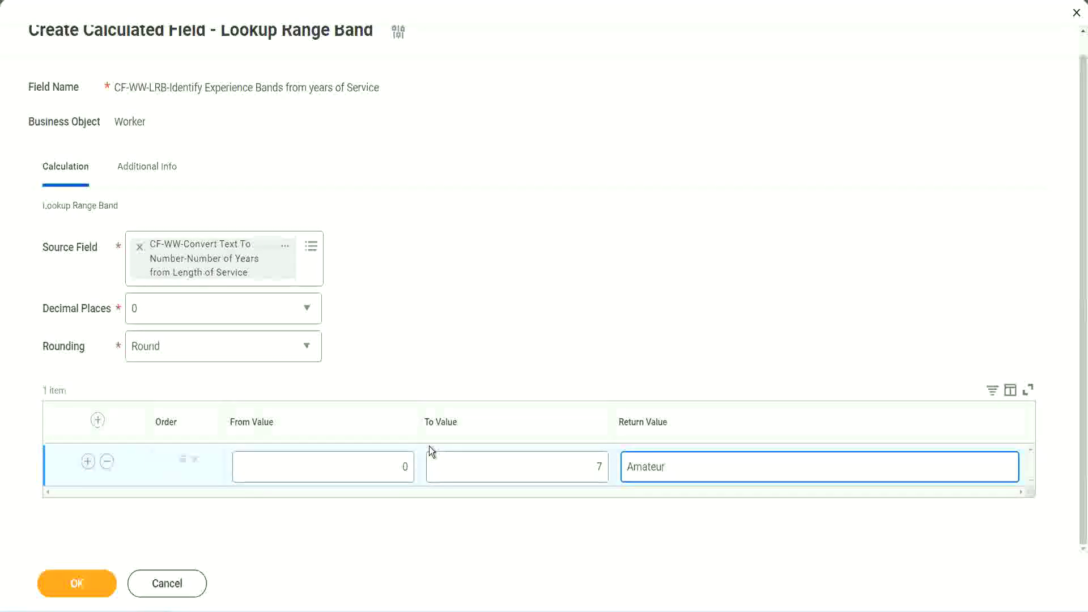
pyautogui.click(377, 476)
pyautogui.click(583, 457)
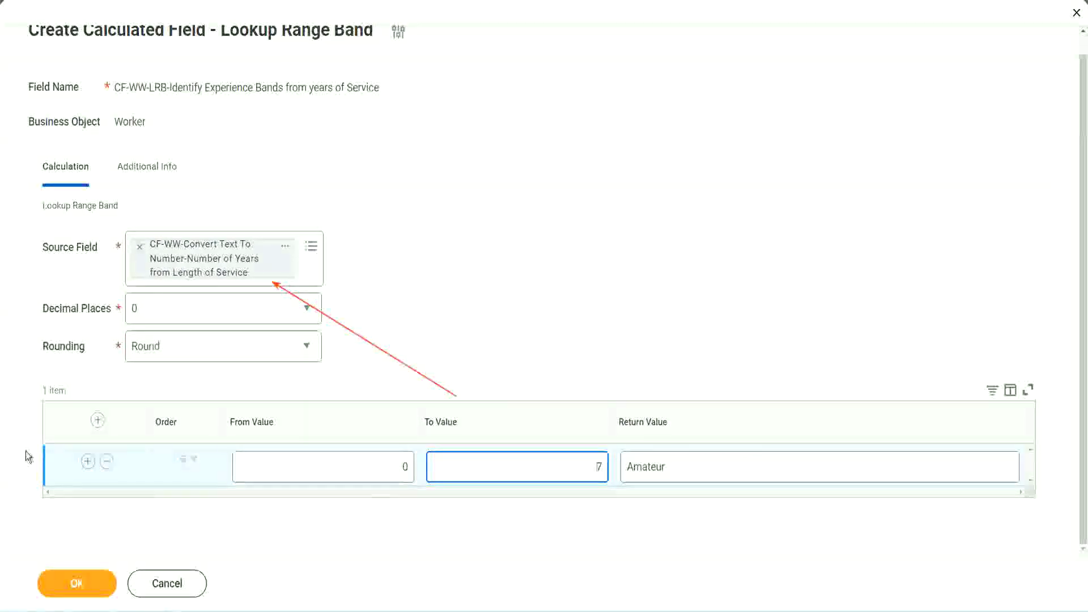
# Add a second range band from 8 to 15 with the return value Experienced
pyautogui.click(87, 462)
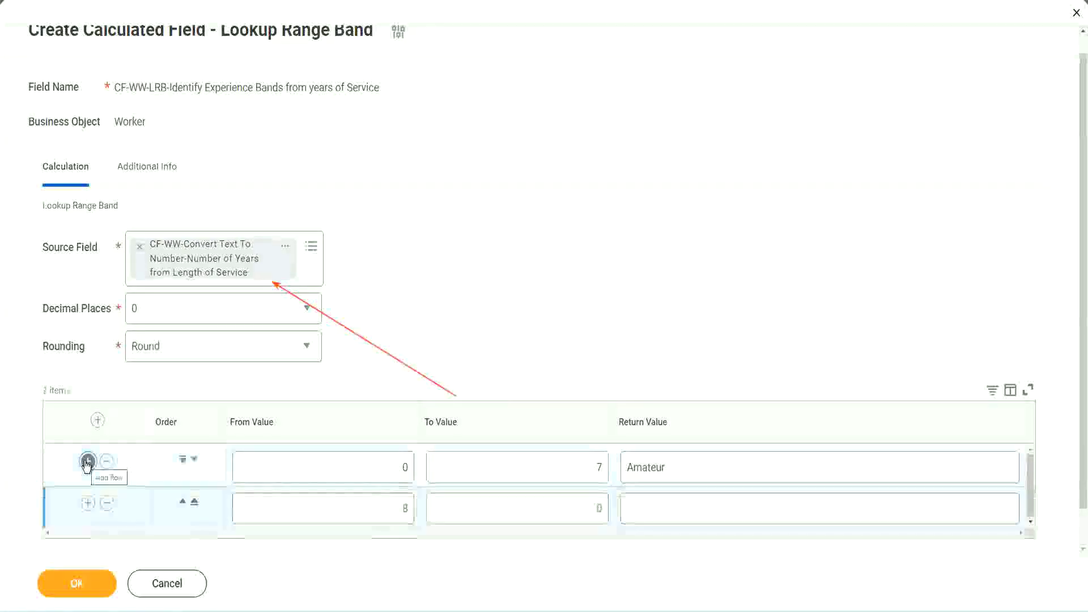
pyautogui.click(411, 508)
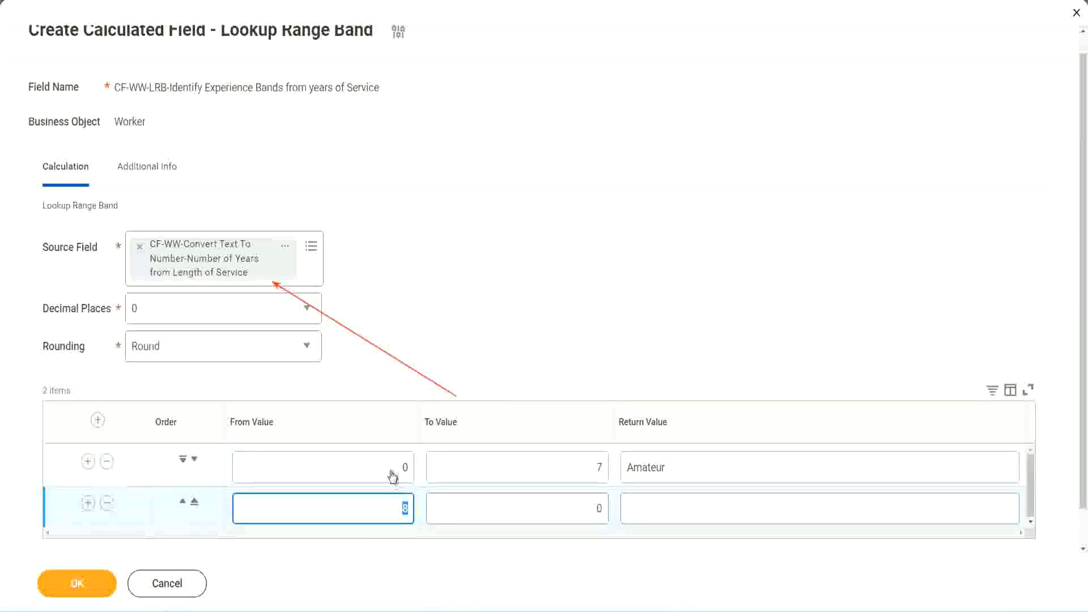
pyautogui.click(597, 467)
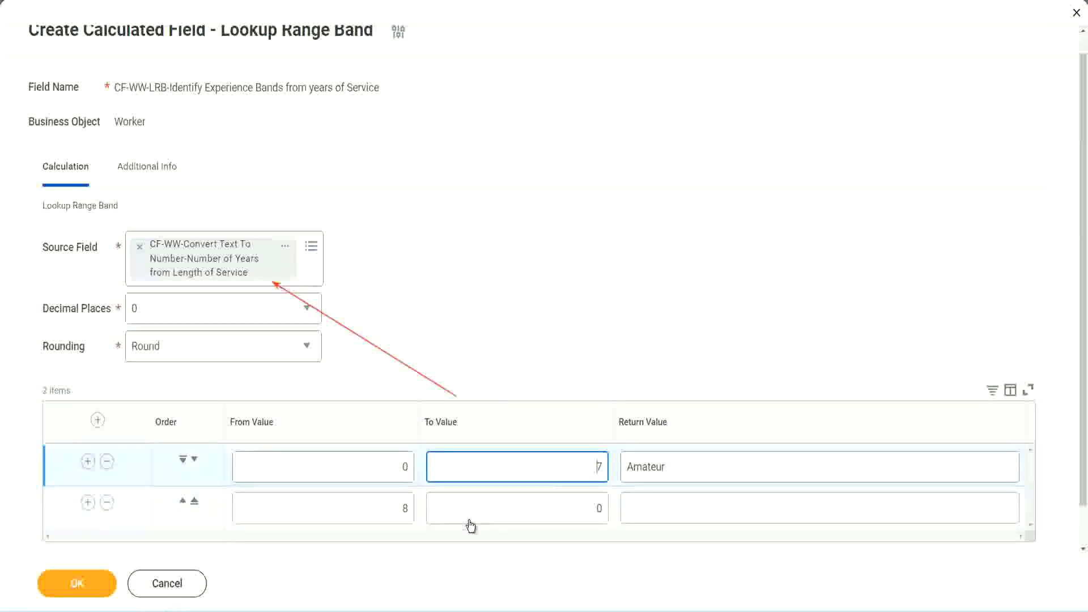
pyautogui.click(384, 508)
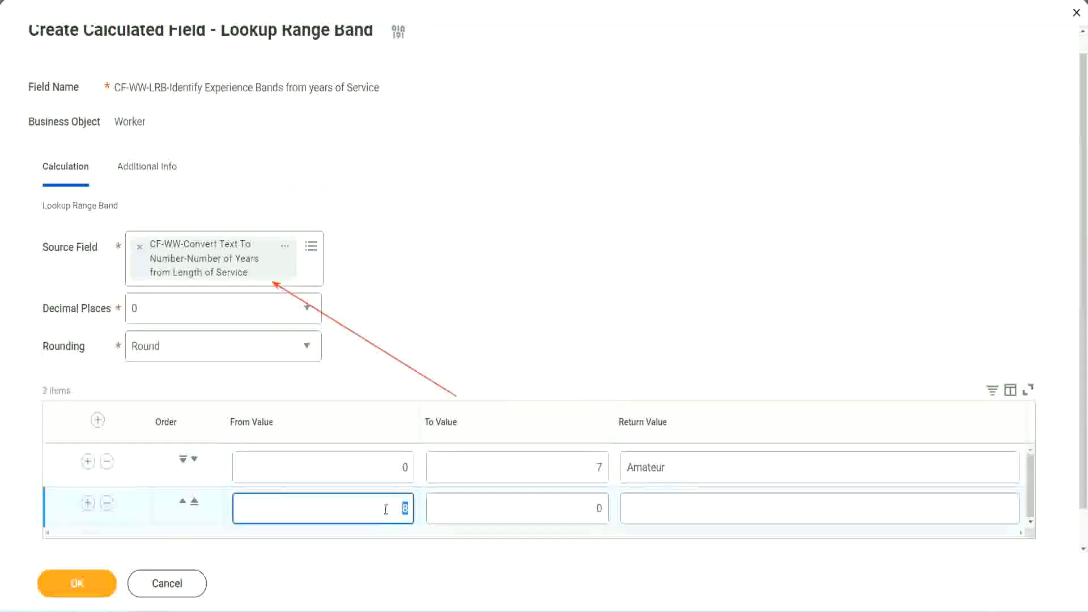
pyautogui.click(589, 508)
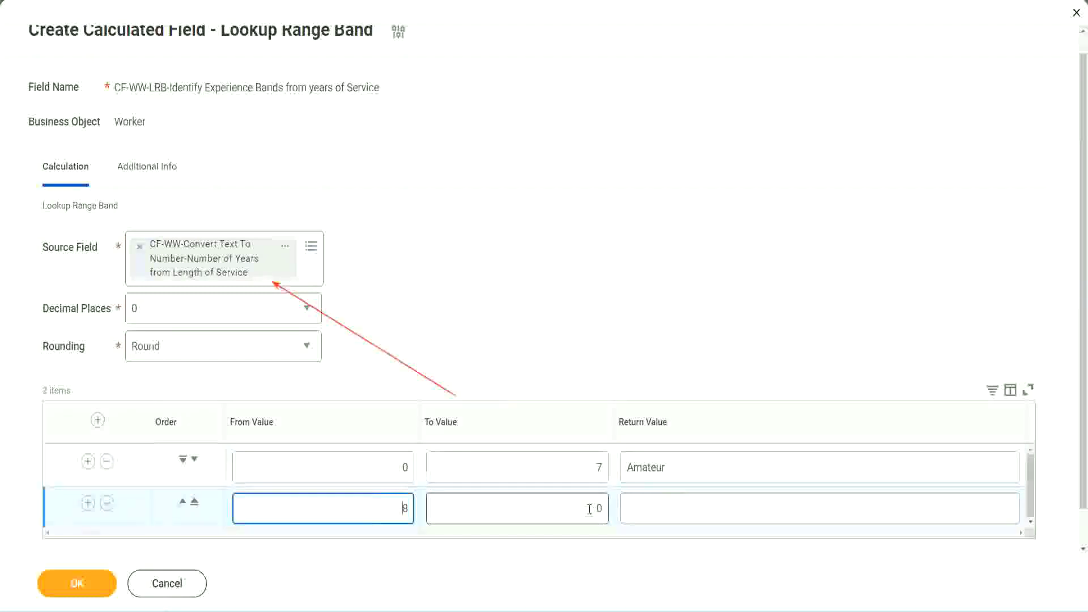
pyautogui.click(590, 508)
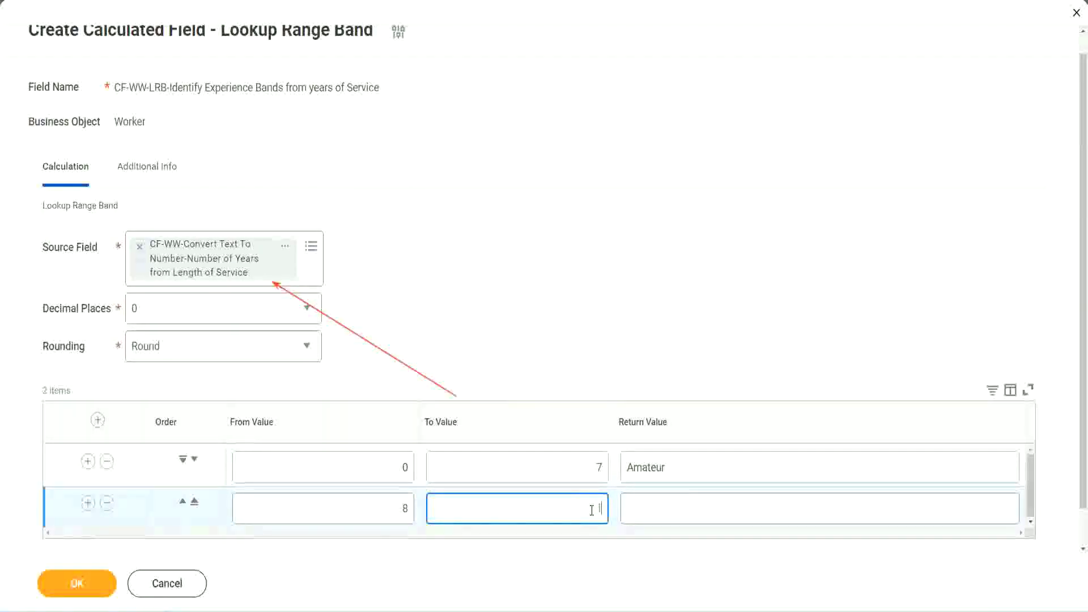
pyautogui.write('15')
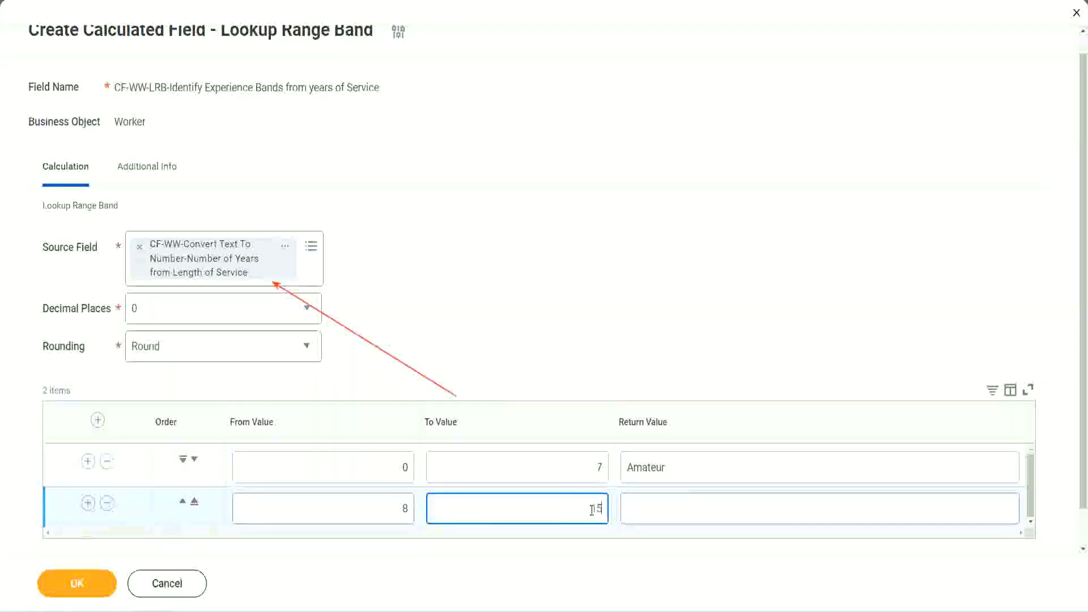
pyautogui.click(670, 505)
pyautogui.write('Ex')
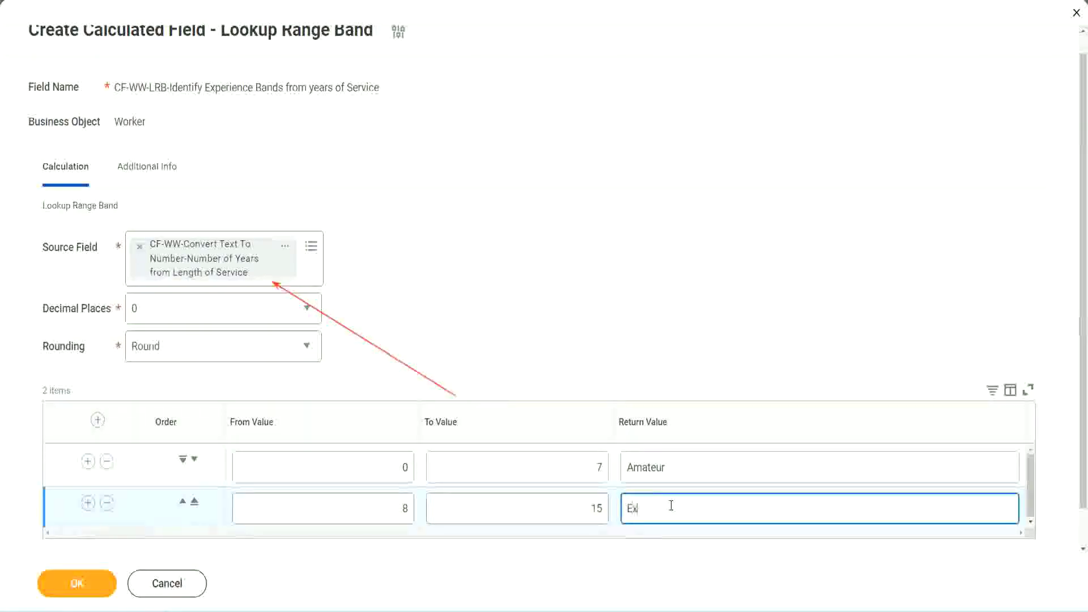
pyautogui.write('perienced')
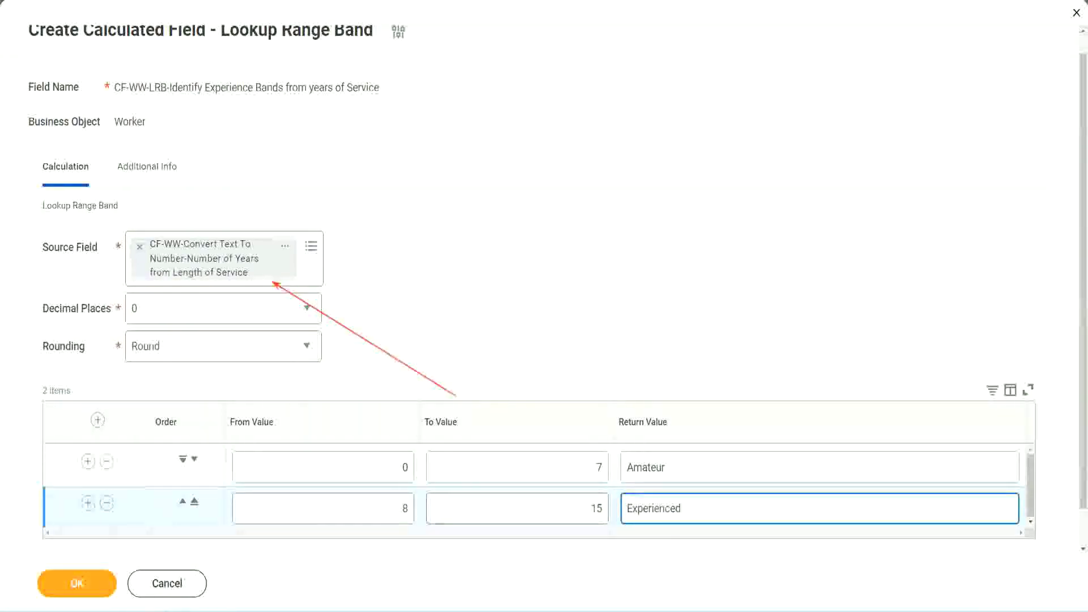
# Add a third range band from 16 to 30 with the return value Senior
pyautogui.click(88, 503)
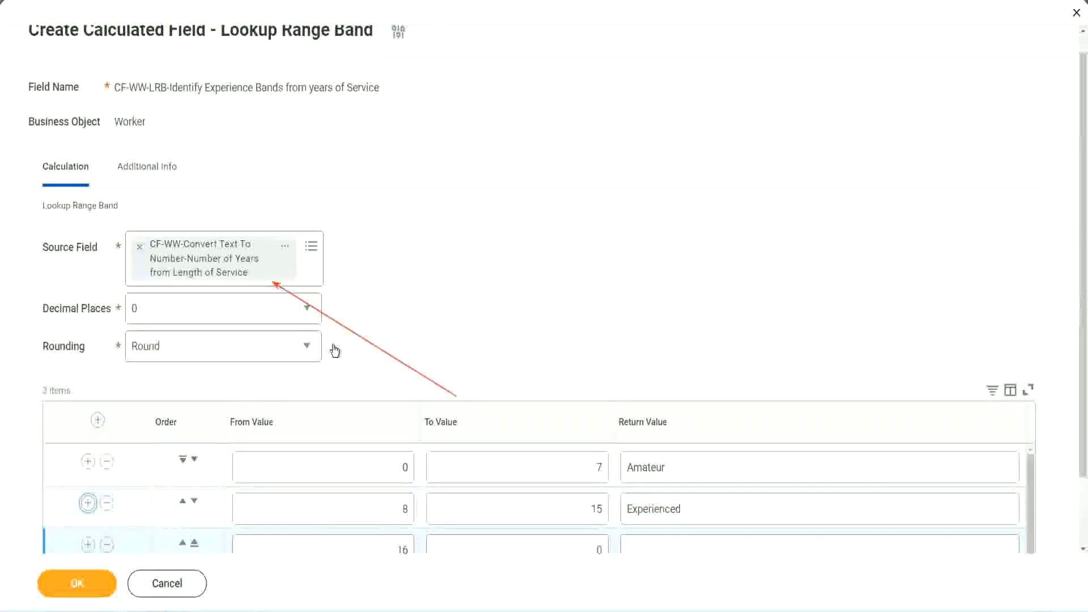
pyautogui.scroll(-1, 469, 340)
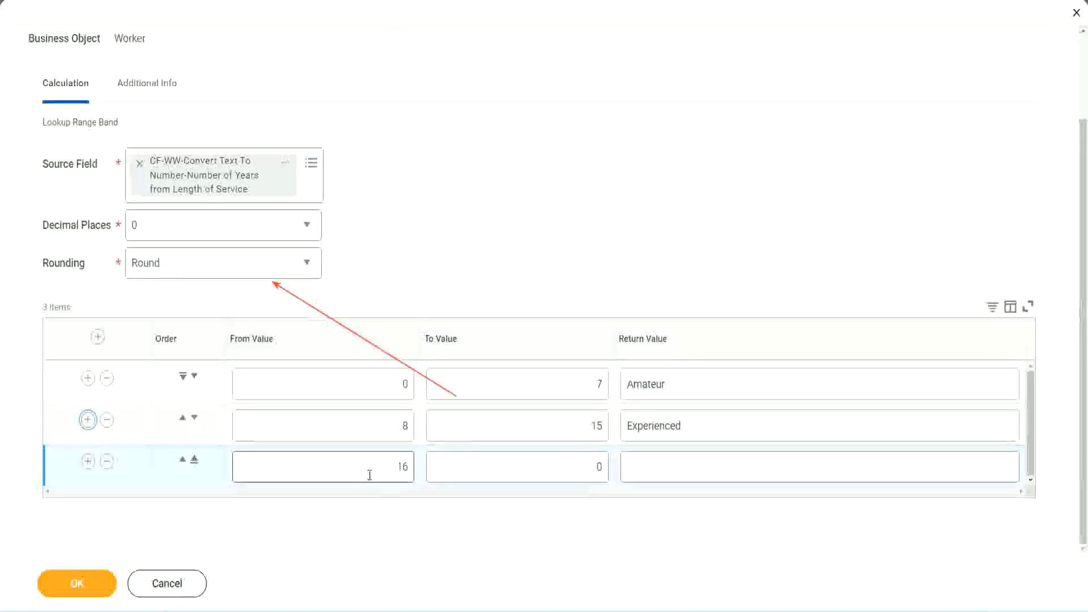
pyautogui.click(575, 466)
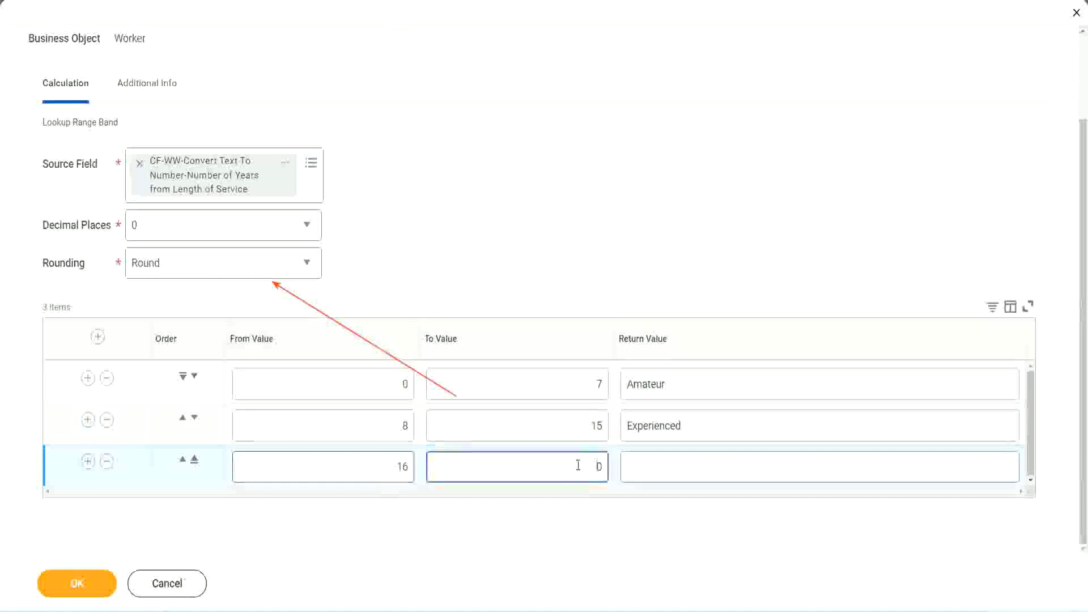
pyautogui.write('3')
pyautogui.press('Tab')
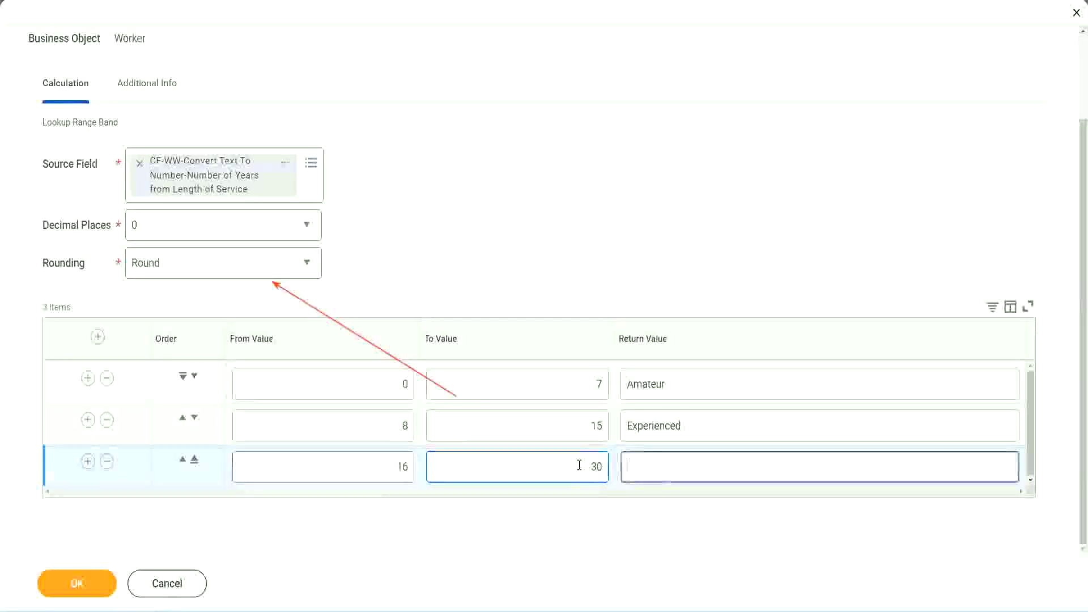
pyautogui.write('L')
pyautogui.press('BackSpace')
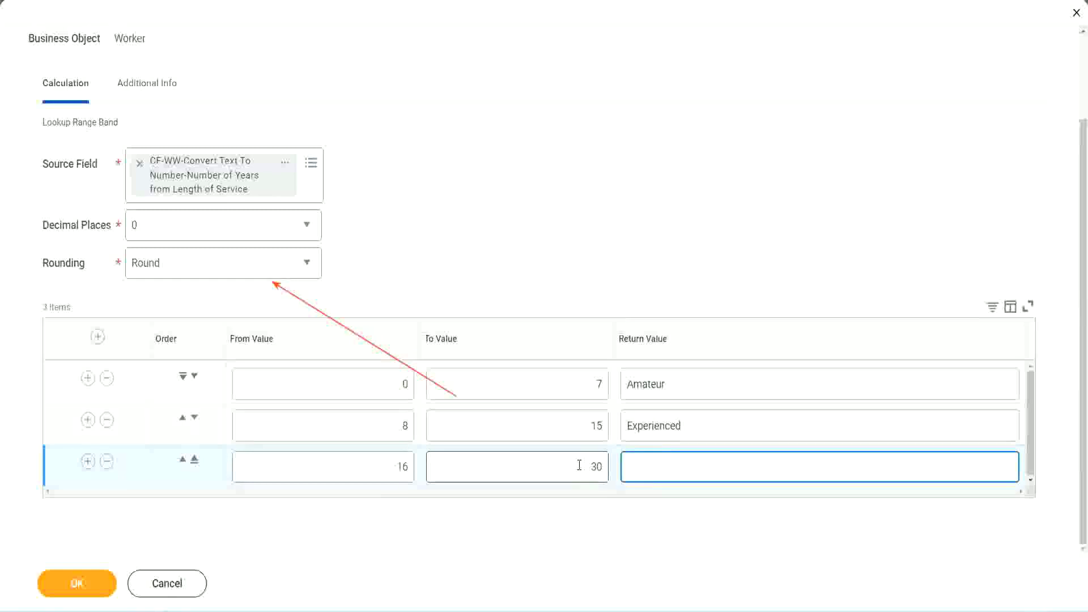
pyautogui.write('Senior')
# Add a fourth range band from 31 to 1000 with the return value Legend
pyautogui.click(87, 462)
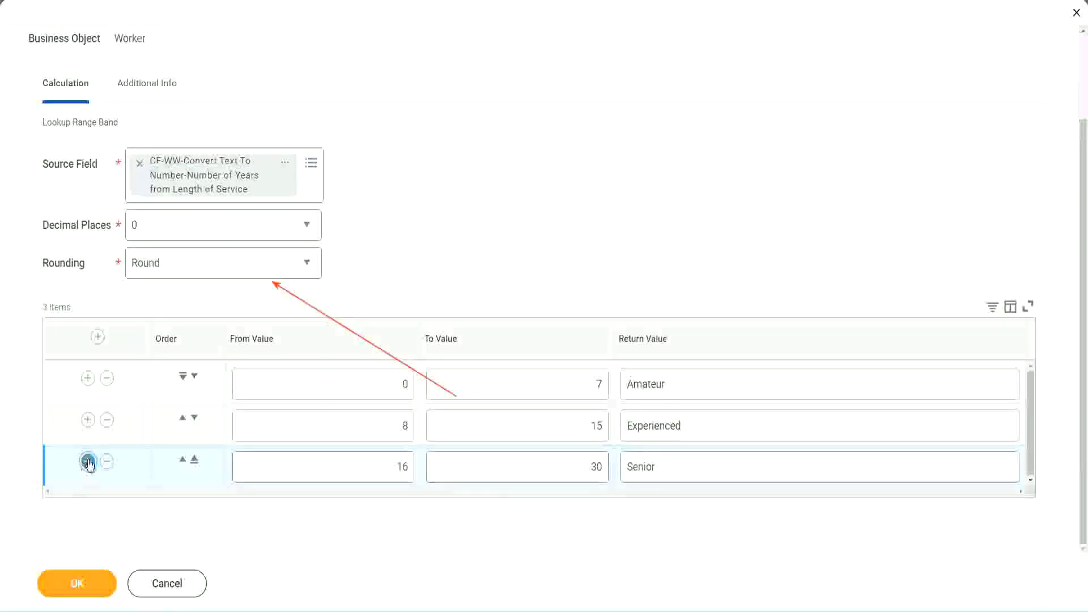
pyautogui.doubleClick(358, 462)
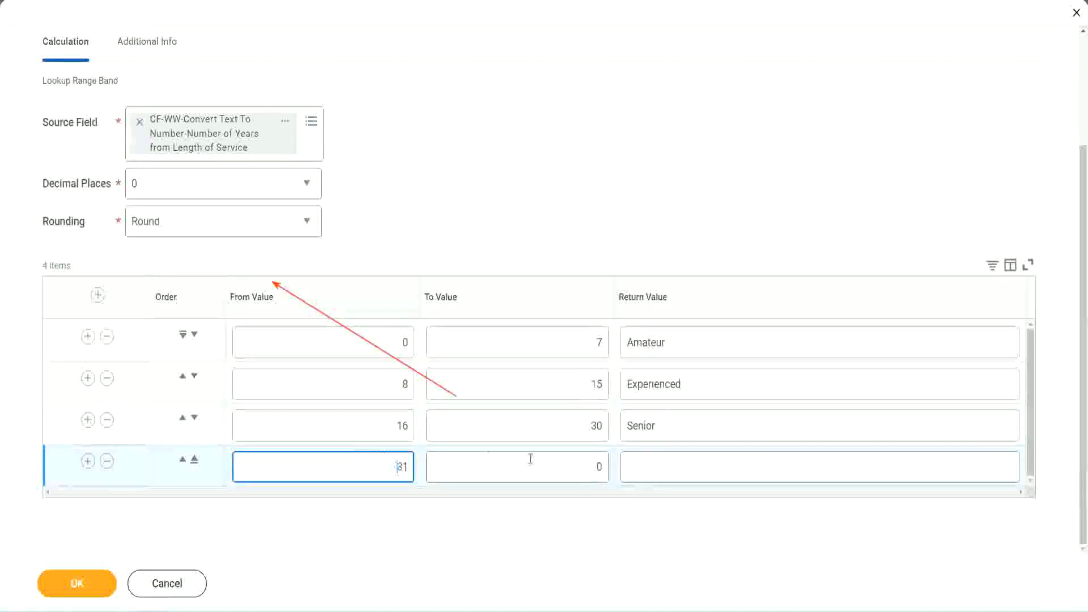
pyautogui.click(586, 467)
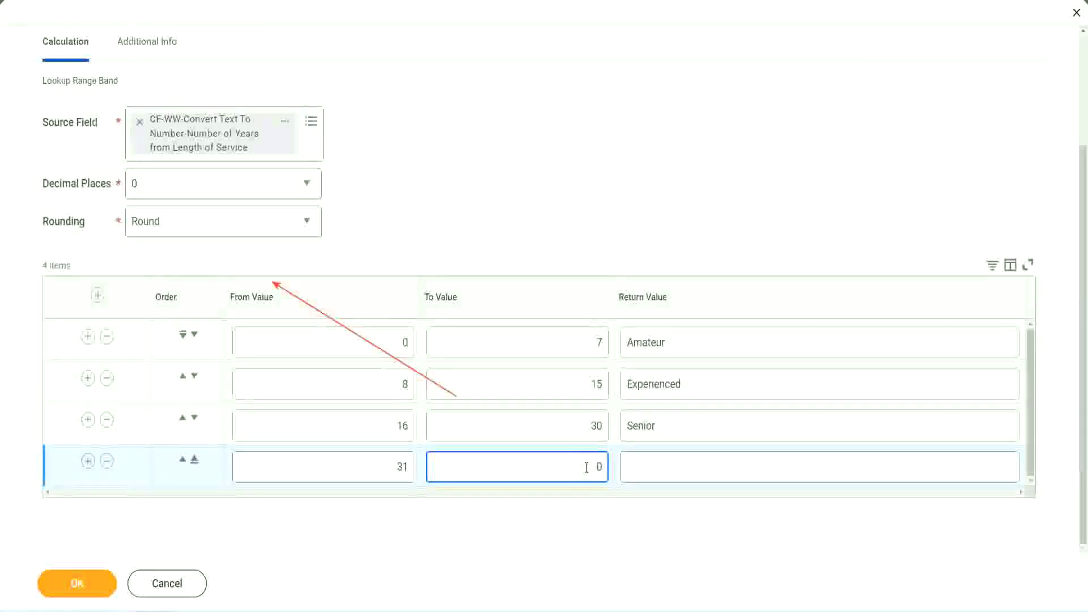
pyautogui.write('1000')
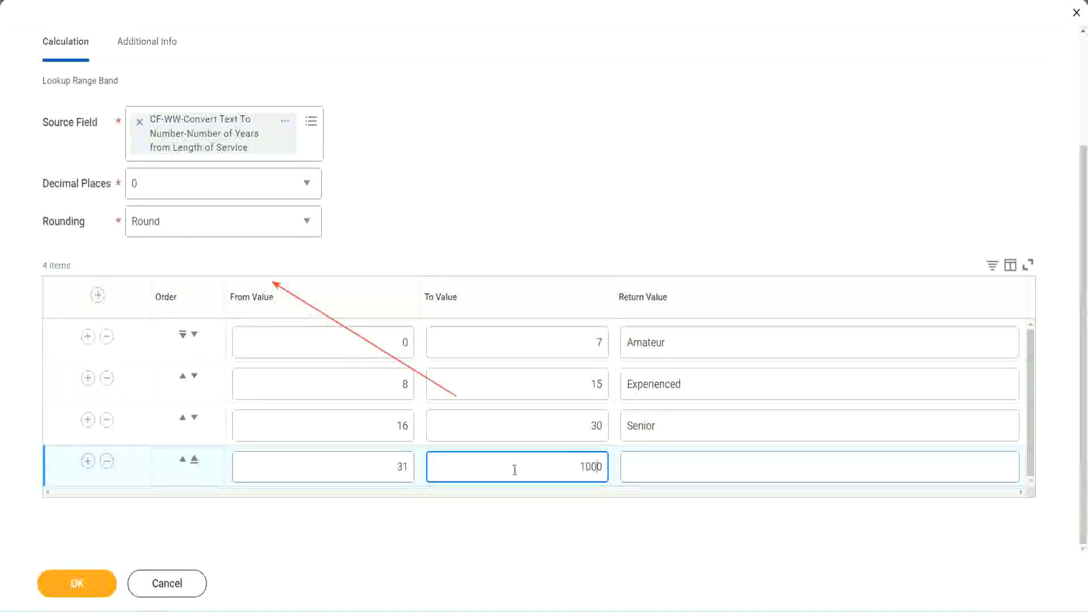
pyautogui.moveTo(566, 461); pyautogui.dragTo(634, 460)
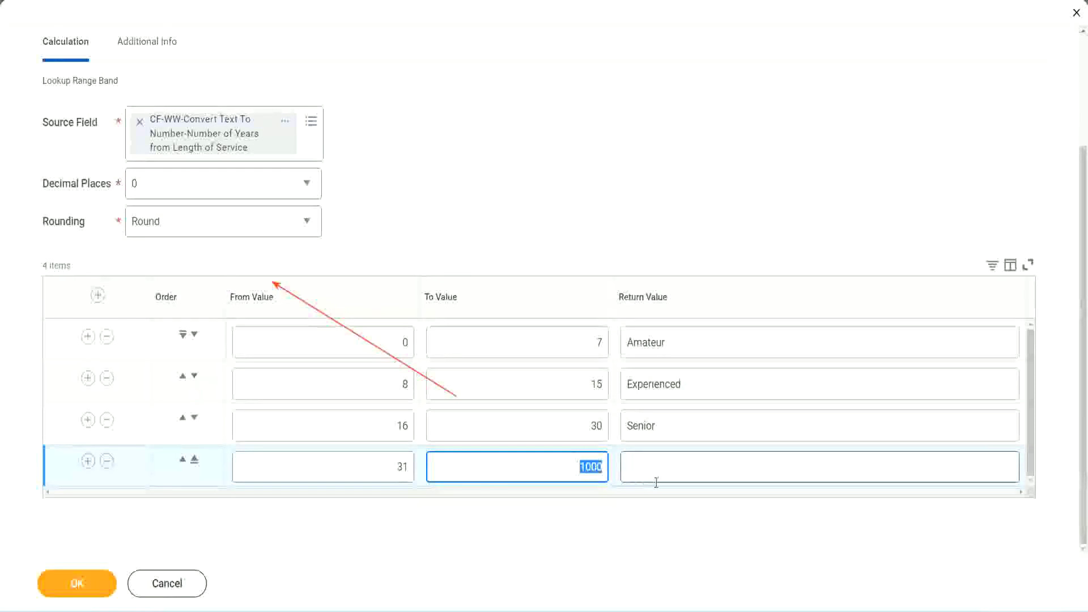
pyautogui.click(586, 461)
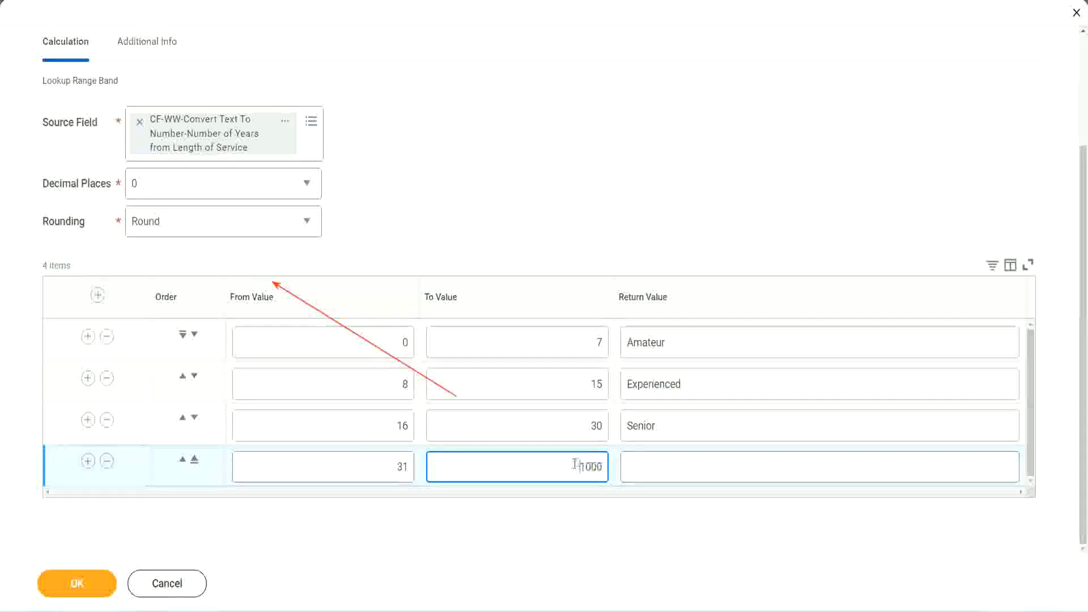
pyautogui.doubleClick(609, 464)
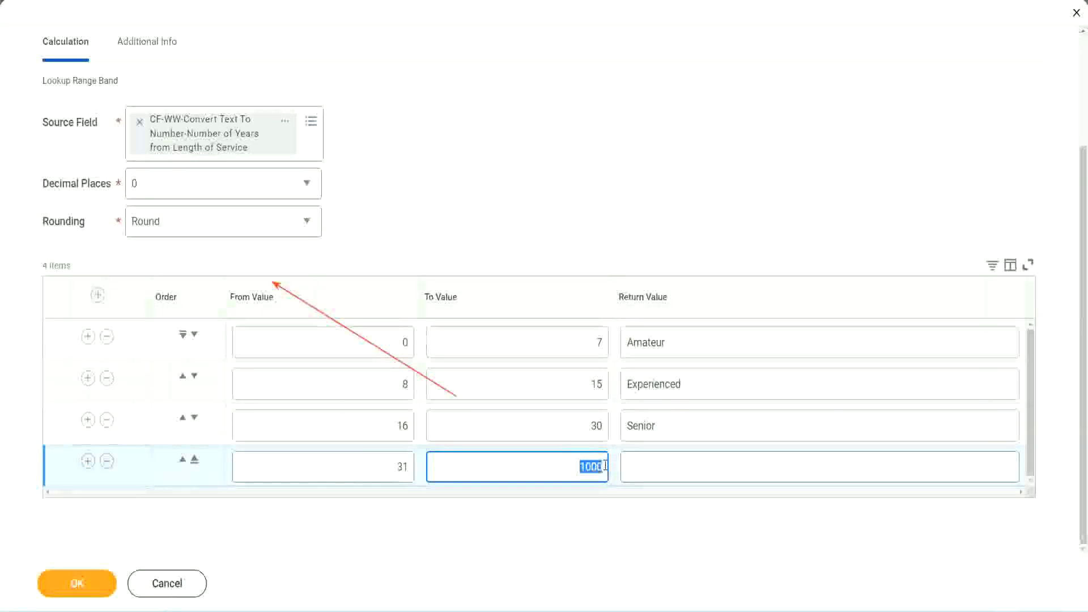
pyautogui.click(679, 468)
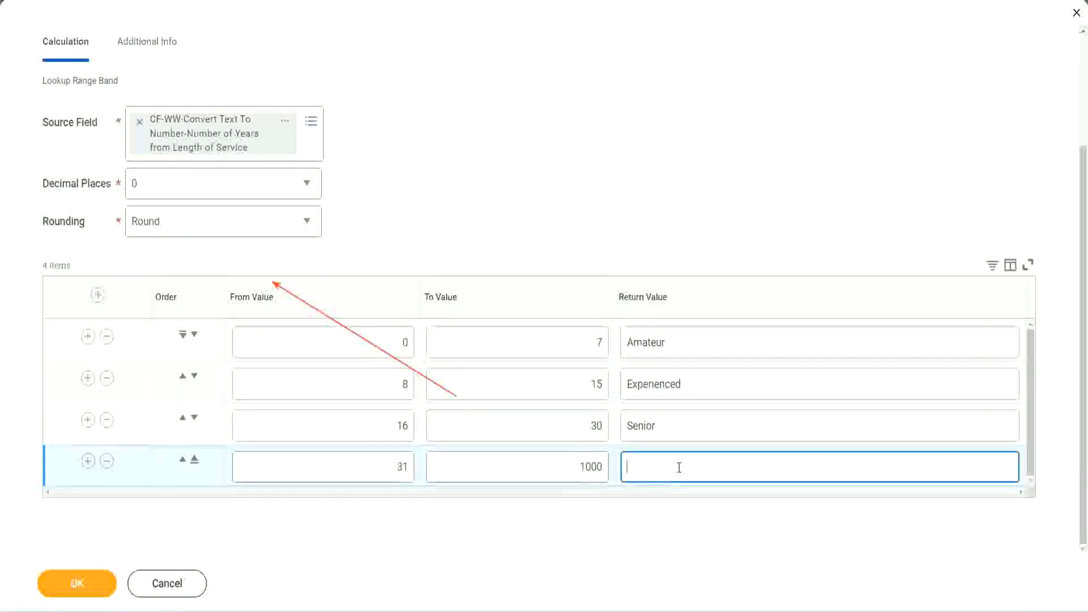
pyautogui.write('Legend')
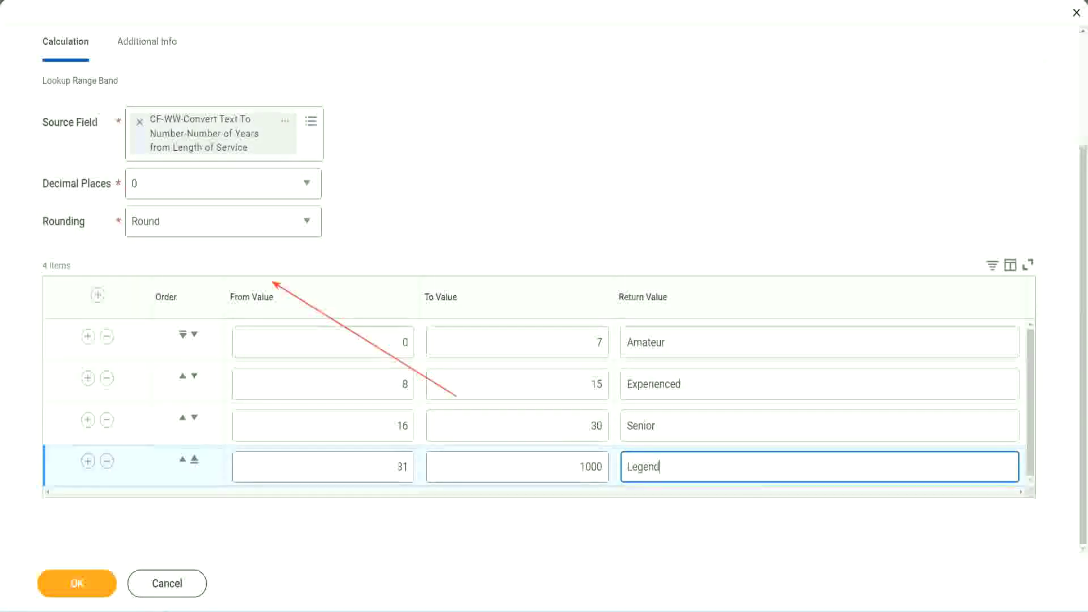
# Review the return values of all the range bands and the limits of the Amateur band
pyautogui.click(509, 191)
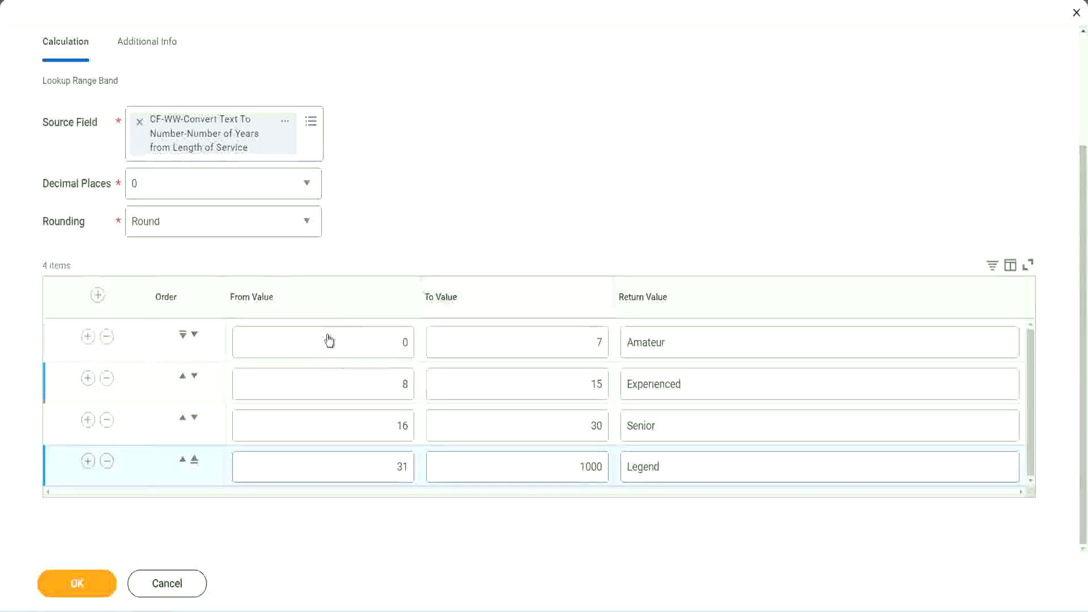
pyautogui.click(705, 340)
pyautogui.click(704, 385)
pyautogui.click(688, 436)
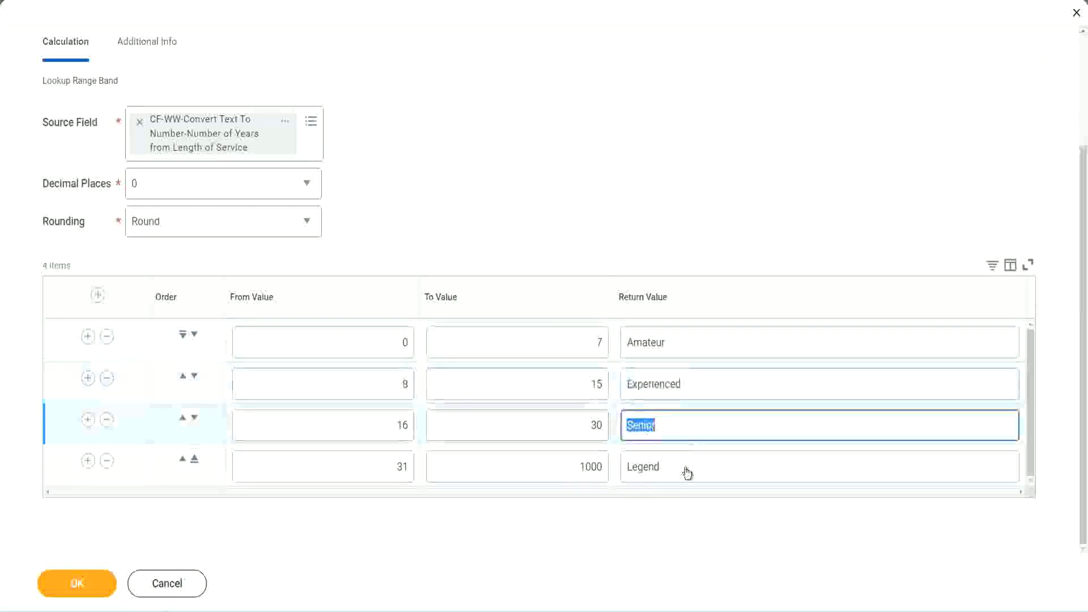
pyautogui.click(687, 470)
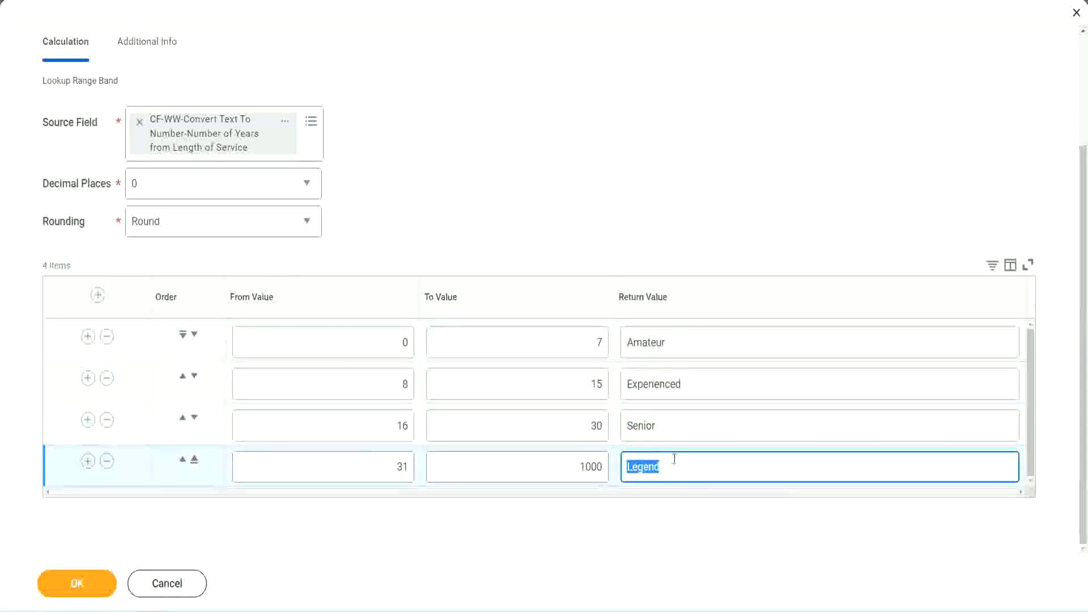
pyautogui.click(345, 343)
pyautogui.click(555, 335)
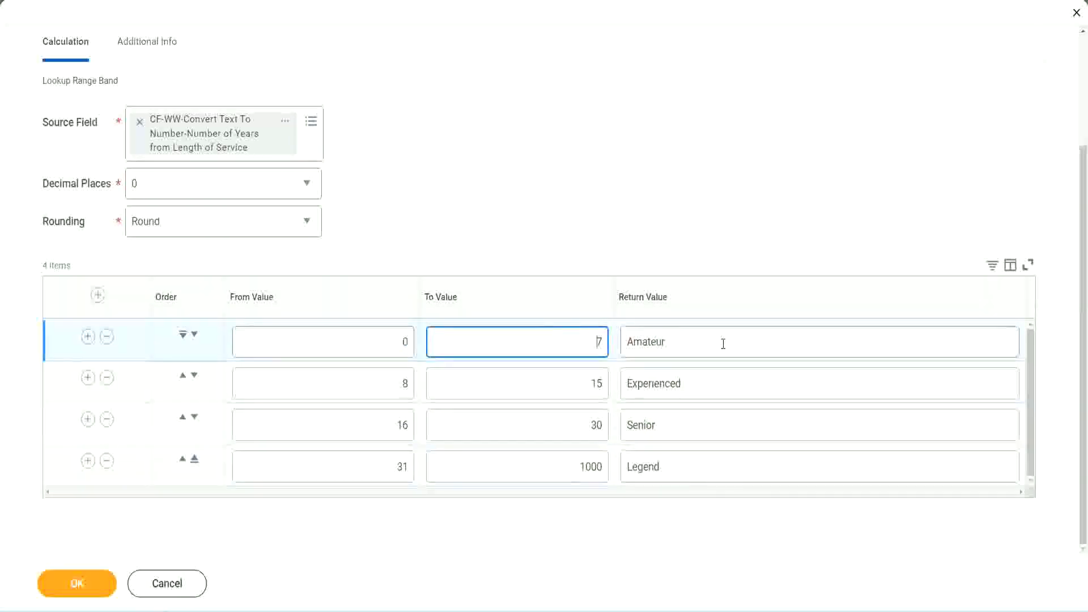
pyautogui.click(722, 342)
pyautogui.click(703, 383)
pyautogui.click(693, 430)
pyautogui.click(684, 465)
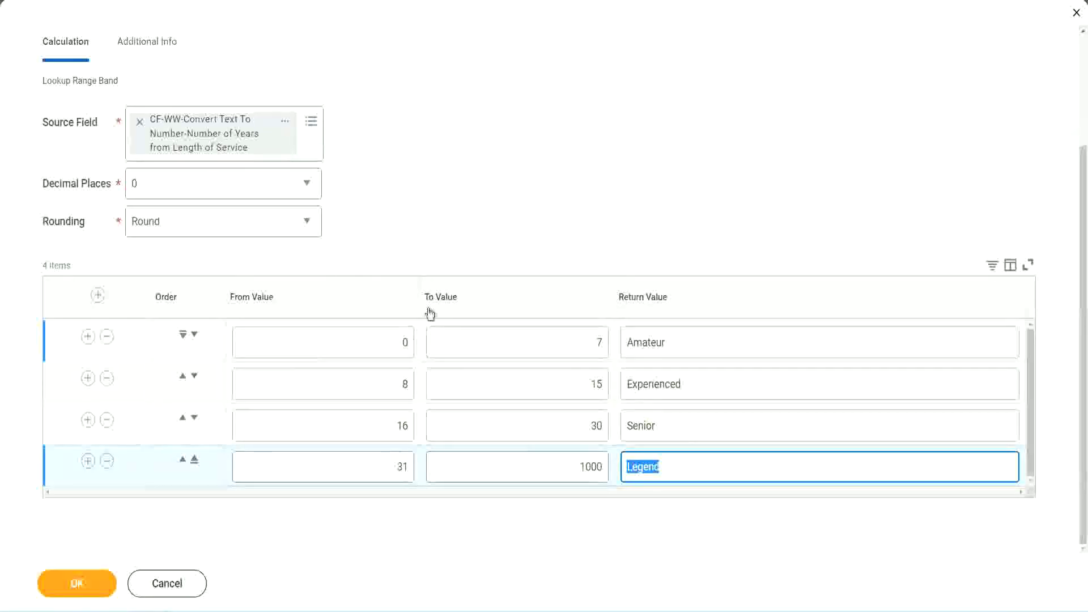
pyautogui.click(506, 242)
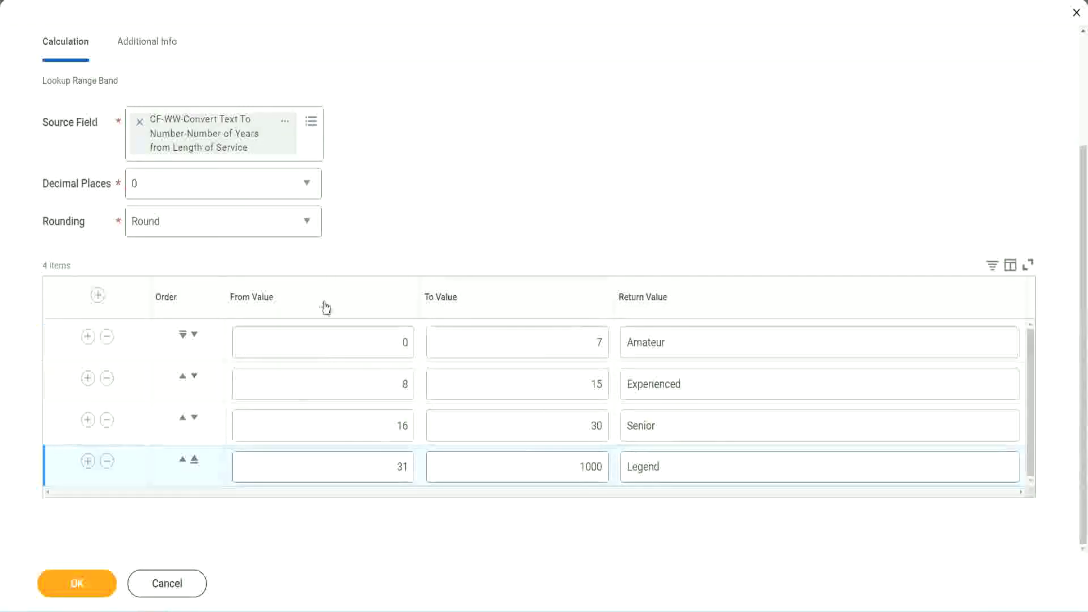
# Save the Lookup Range Band calculated field and copy its name from the save confirmation
pyautogui.click(75, 582)
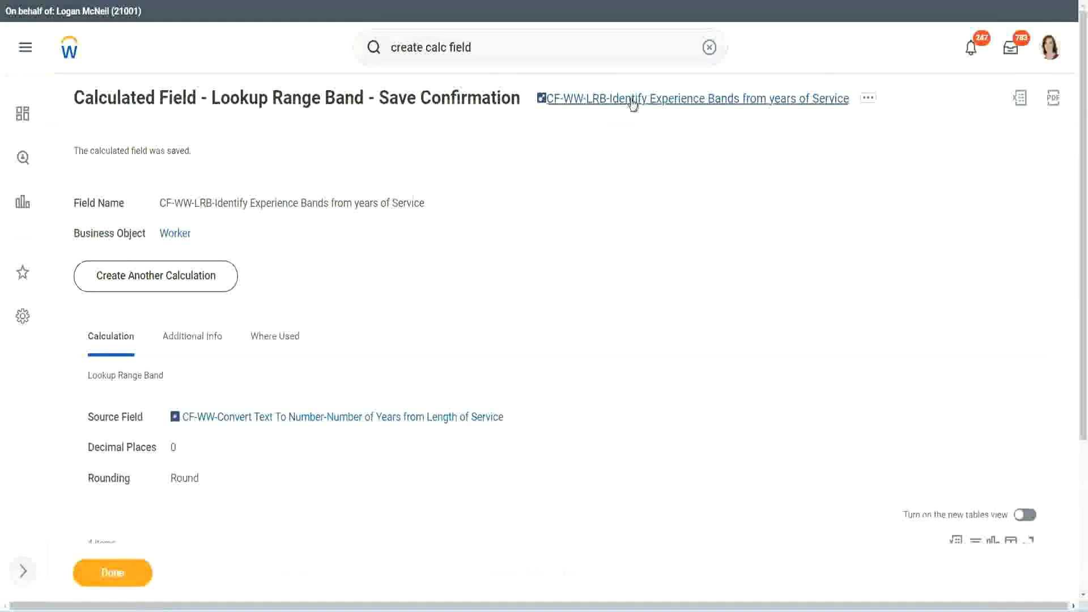
pyautogui.rightClick(631, 107)
pyautogui.click(645, 169)
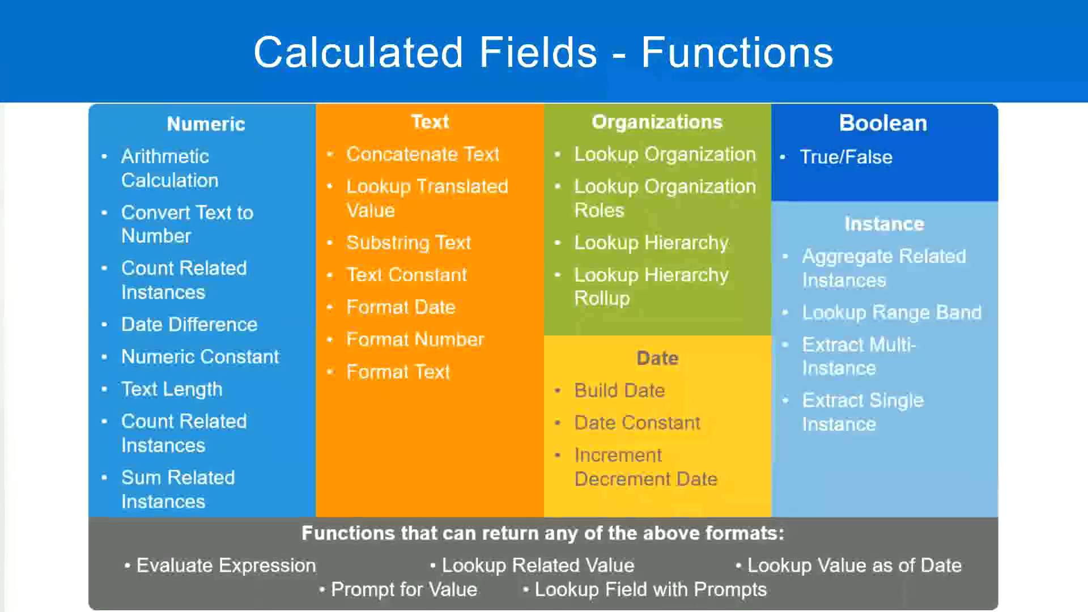
# Switch to the Notepad++ notes and add the amount 10,000 USD a few lines below the Field 5 expression
pyautogui.hotkey('alt', 'Tab')
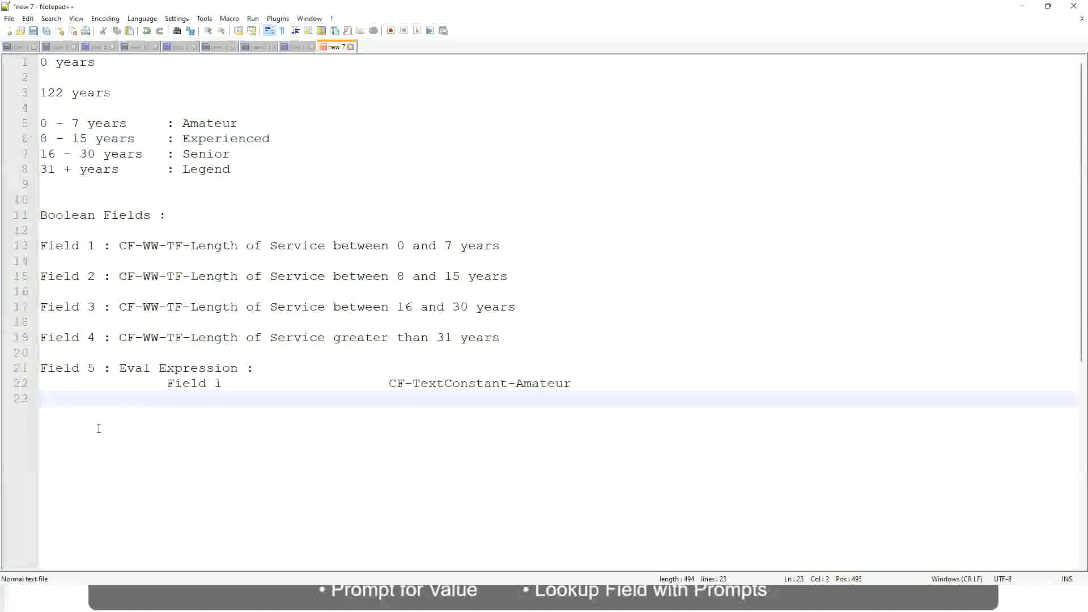
pyautogui.press('Return')
pyautogui.press('Return')
pyautogui.press('Return')
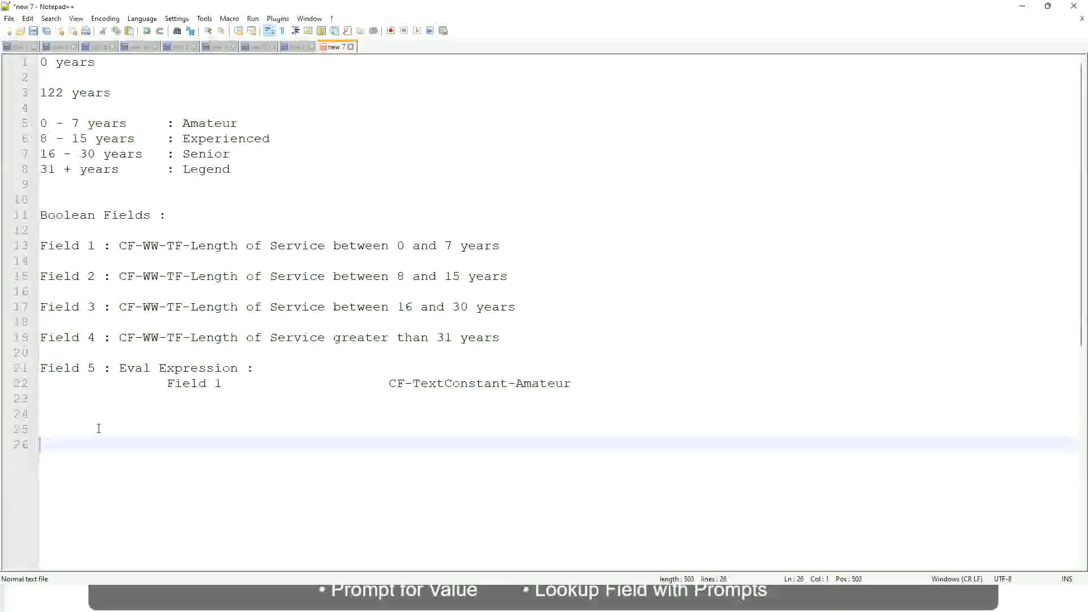
pyautogui.write('10,000 USD')
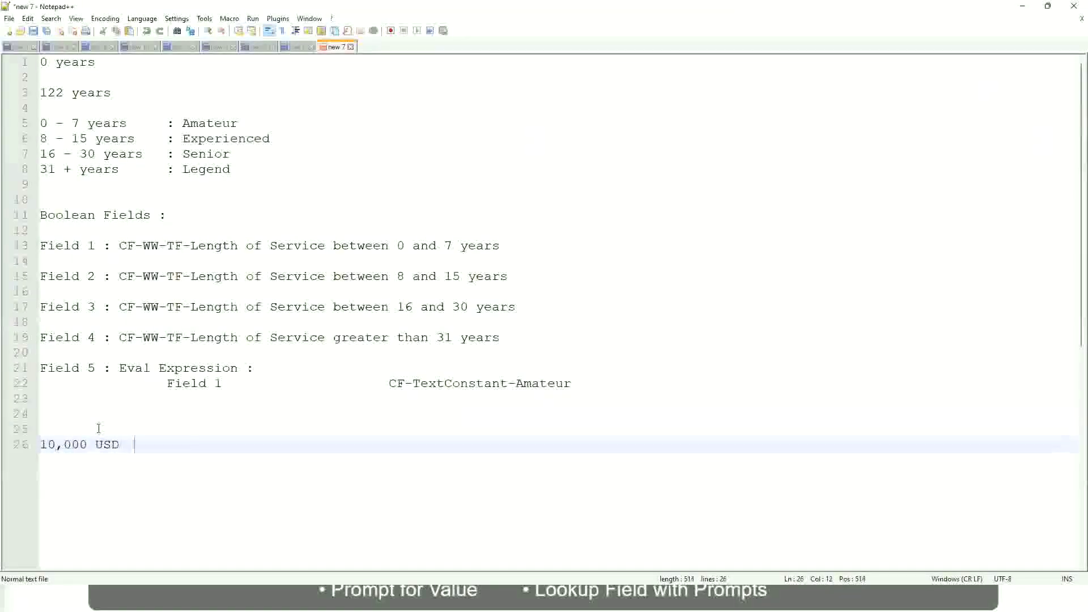
# Add the upper amount 1,000,000 USD on the same line, spaced well apart from 10,000 USD
pyautogui.press('Tab')
pyautogui.press('Tab')
pyautogui.press('Tab')
pyautogui.press('Tab')
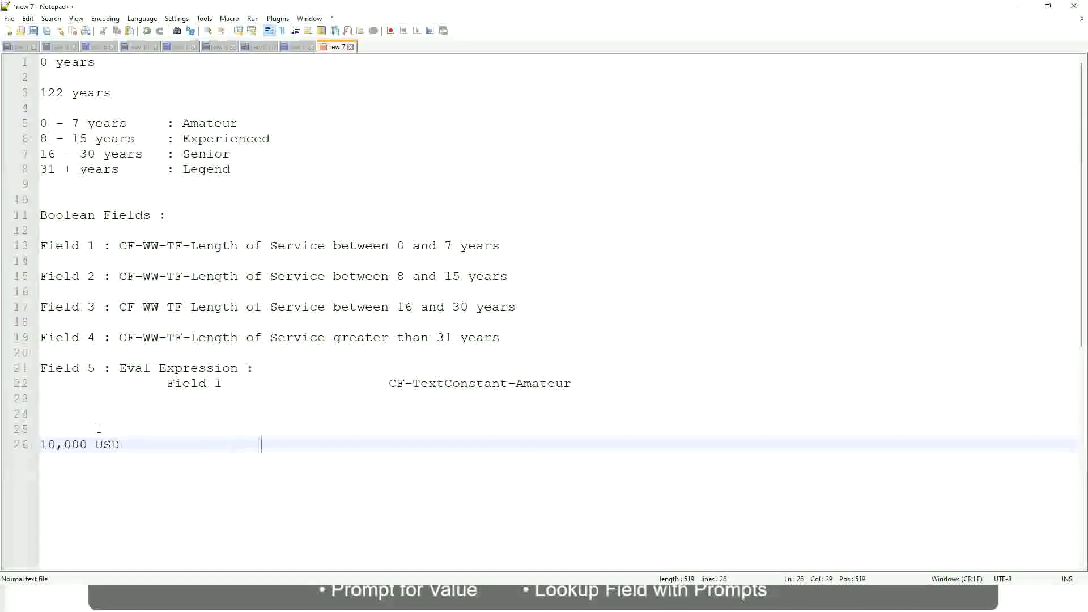
pyautogui.write('1,00')
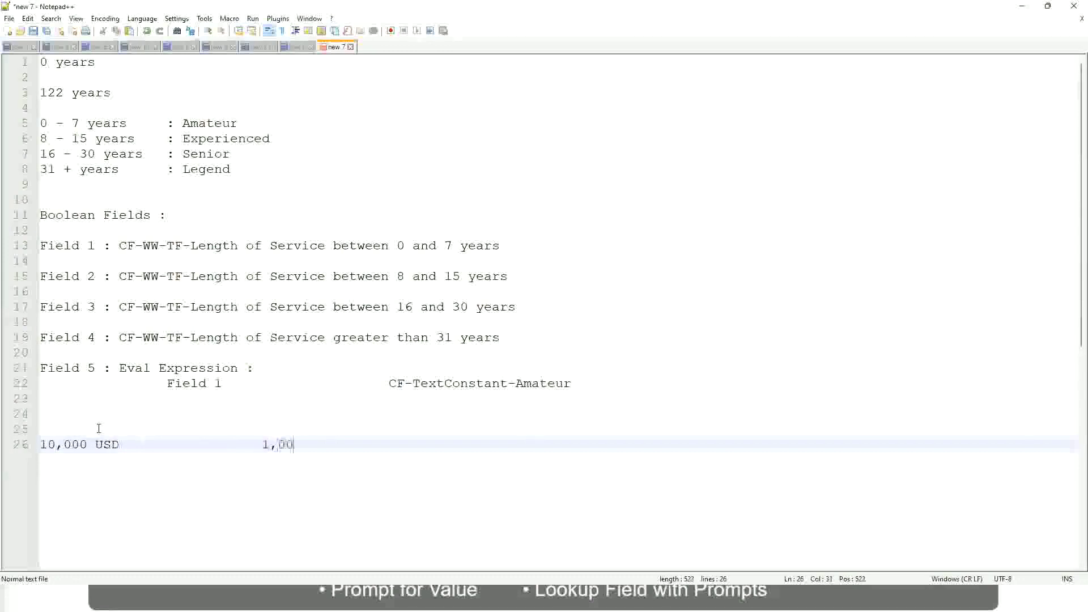
pyautogui.write('0,000')
pyautogui.press('Left')
pyautogui.press('Left')
pyautogui.press('Left')
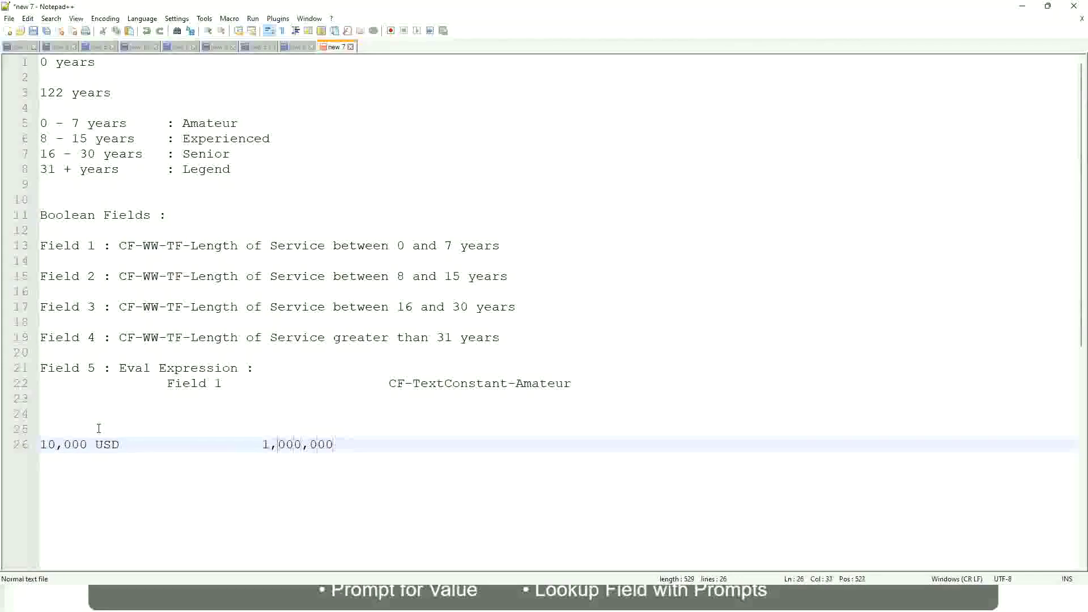
pyautogui.press('Right')
pyautogui.press('Right')
pyautogui.press('Right')
pyautogui.press('Right')
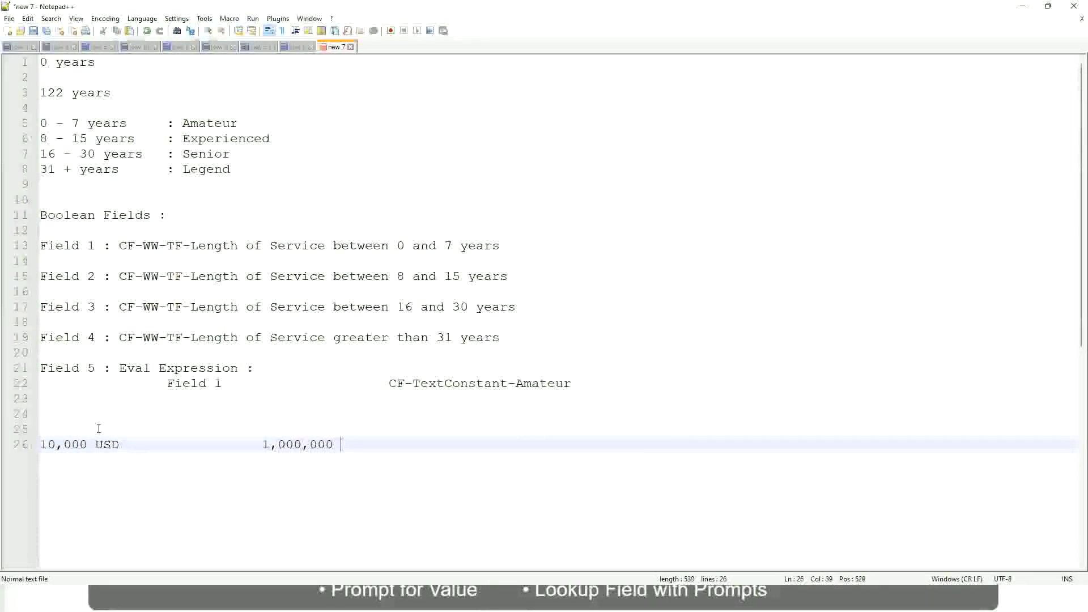
pyautogui.write('USD')
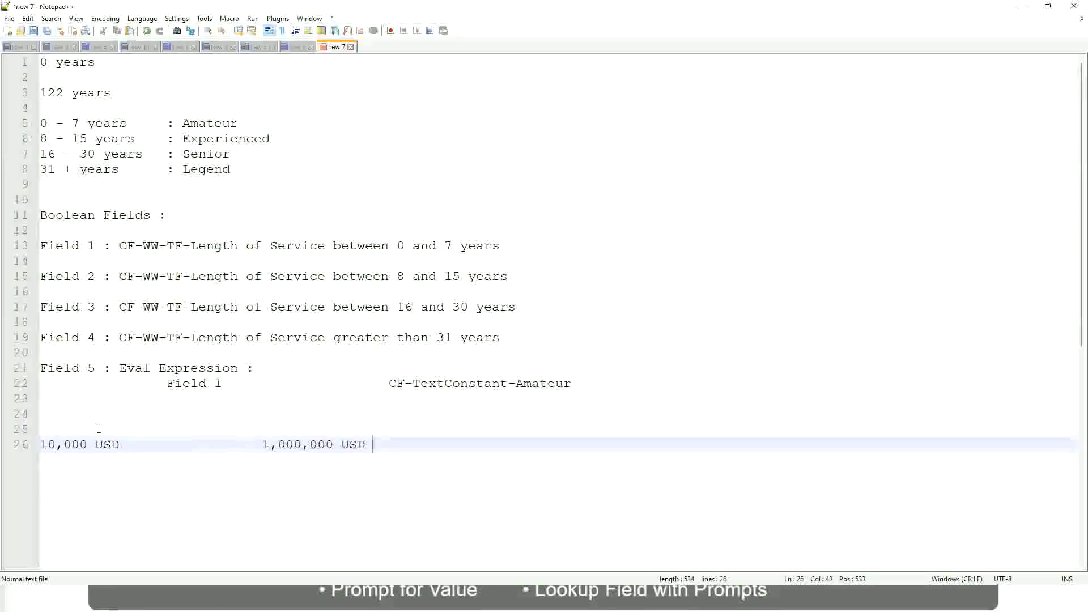
# Below the two USD amounts, after a blank line, note the band 10 - 50,000 with the label Low
pyautogui.press('Return')
pyautogui.press('Return')
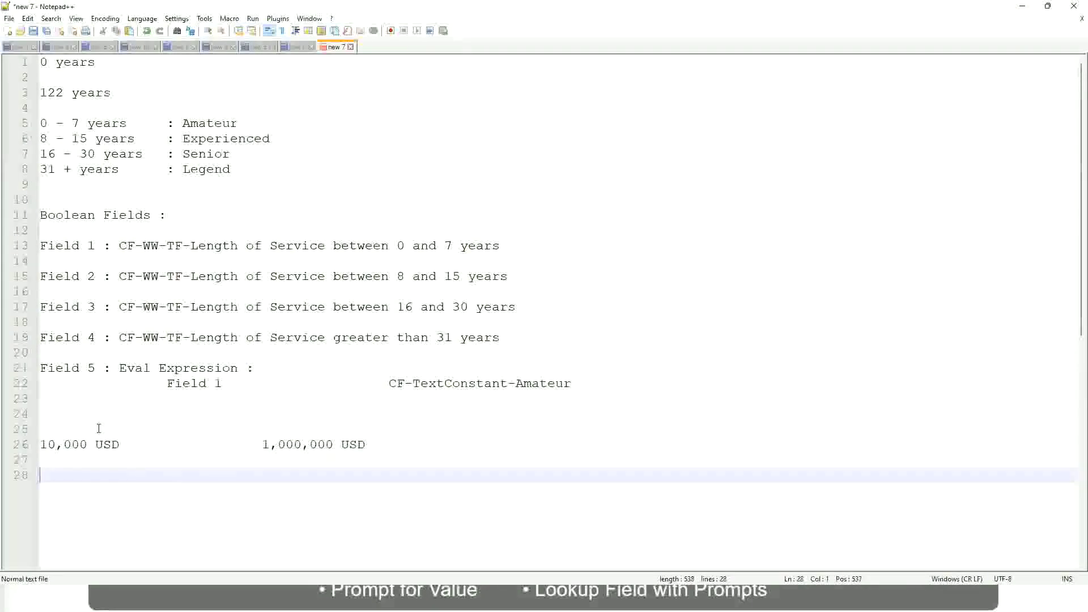
pyautogui.write('10 - 50,000')
pyautogui.press('Tab')
pyautogui.press('Tab')
pyautogui.press('Tab')
pyautogui.press('Tab')
pyautogui.write(': Low')
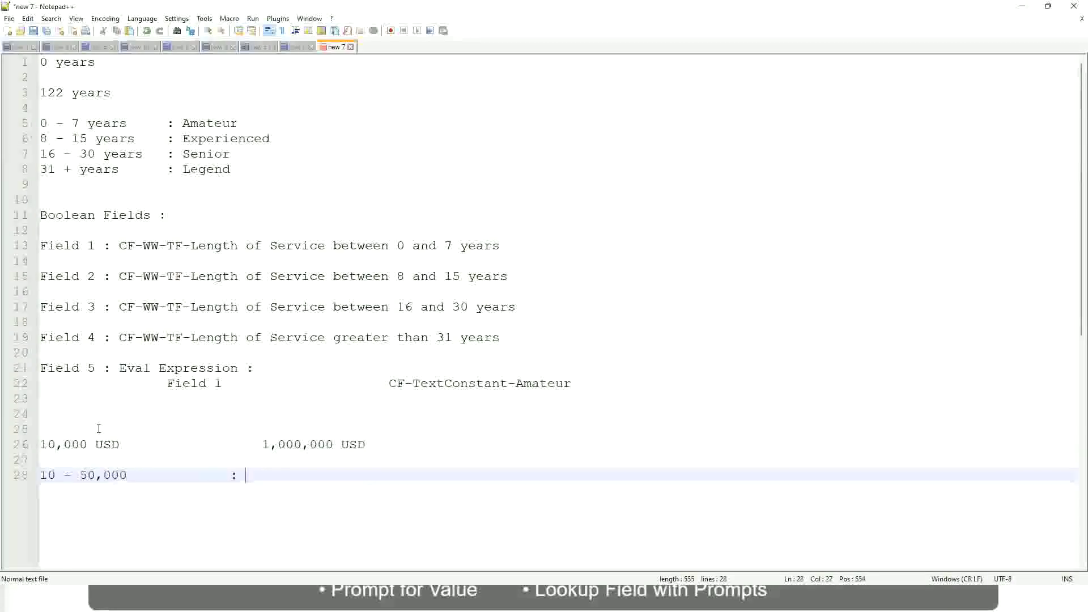
# Note the band 50,001 - 150,000 with the label Medium directly under the Low band
pyautogui.press('Return')
pyautogui.press('Return')
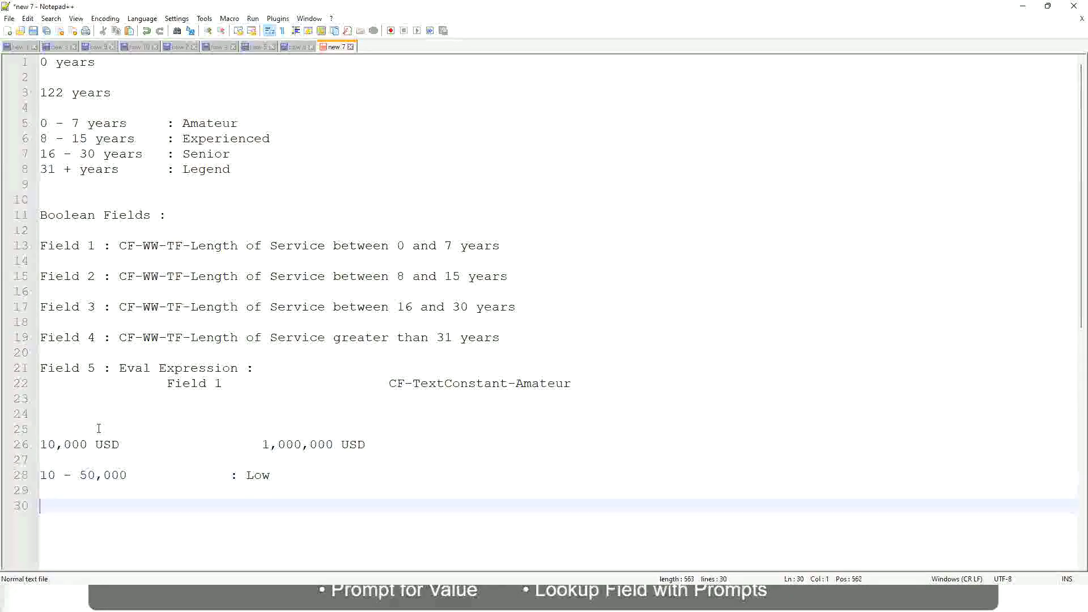
pyautogui.press('Up')
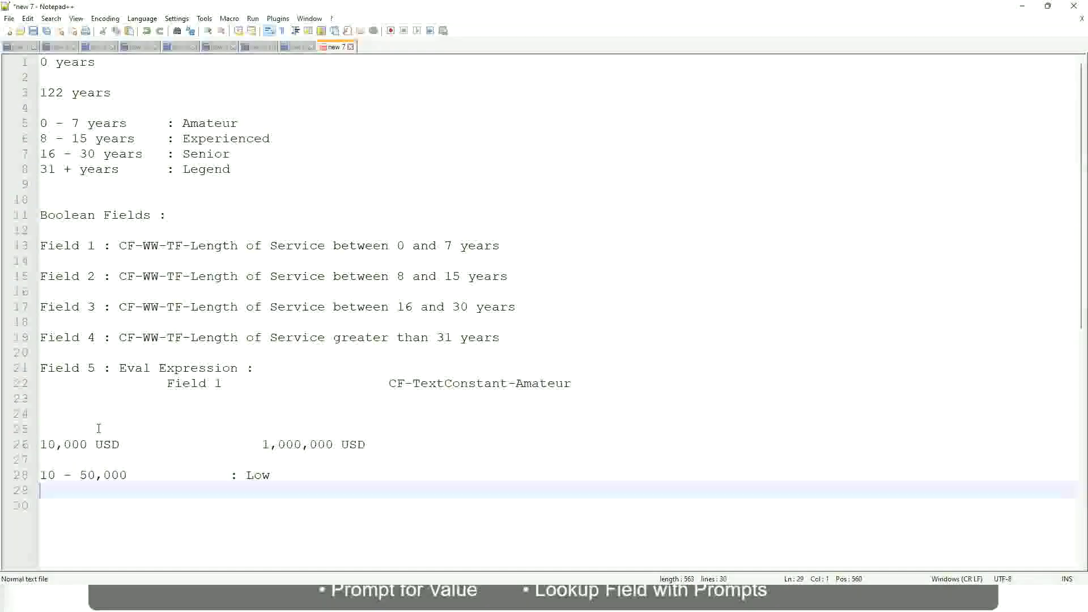
pyautogui.write('50,001 ')
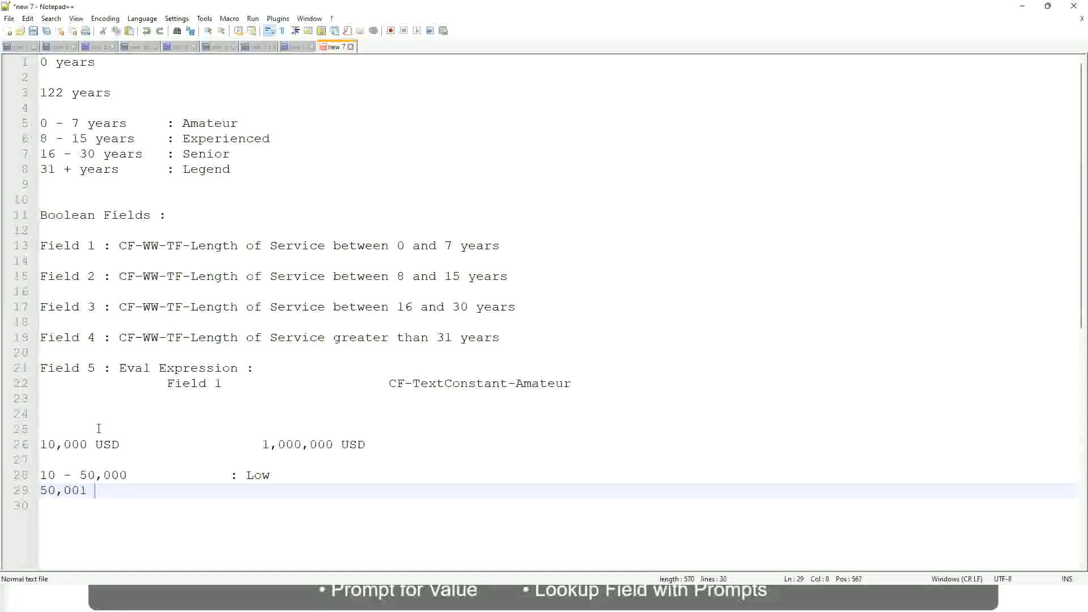
pyautogui.write('- 150,000')
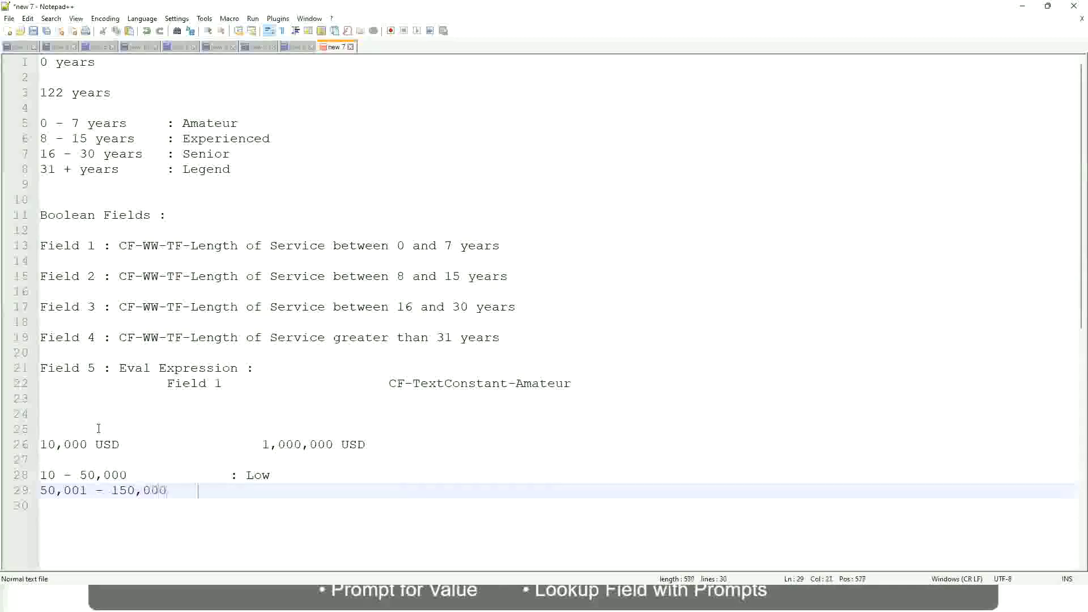
pyautogui.press('Tab')
pyautogui.press('Tab')
pyautogui.write(': Med')
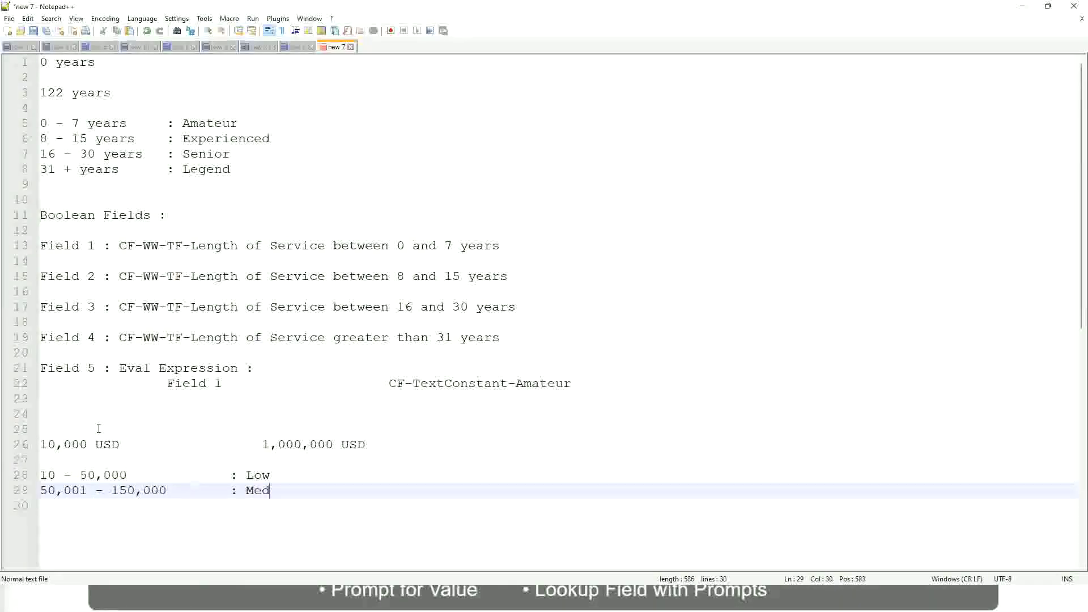
pyautogui.write('ium')
# Note the band > 150,000 with the label High directly under the Medium band
pyautogui.press('Return')
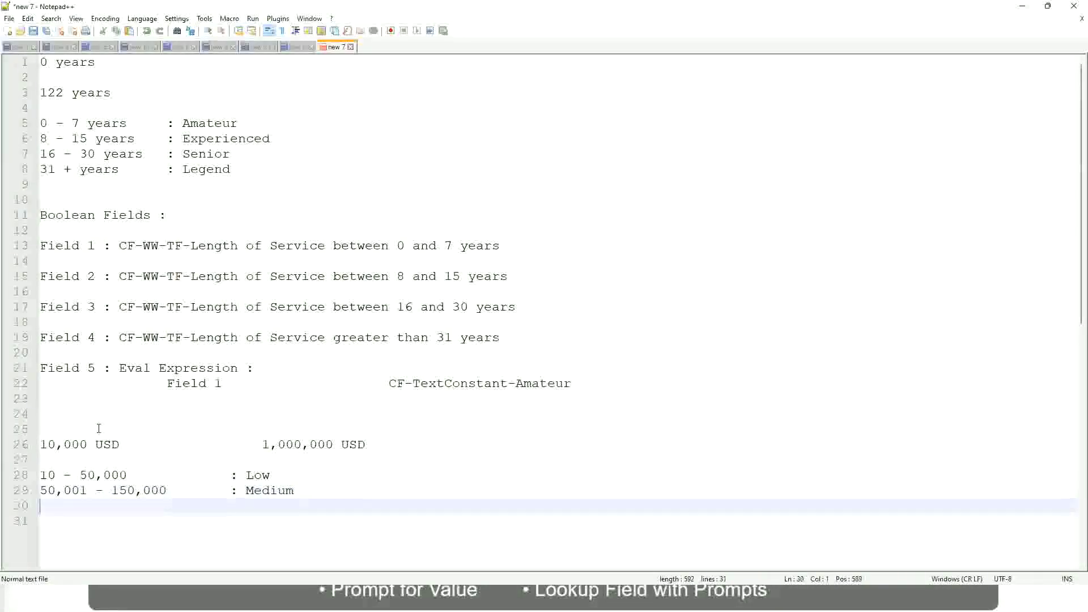
pyautogui.write('> 150,000')
pyautogui.press('Tab')
pyautogui.press('Tab')
pyautogui.press('Tab')
pyautogui.press('Tab')
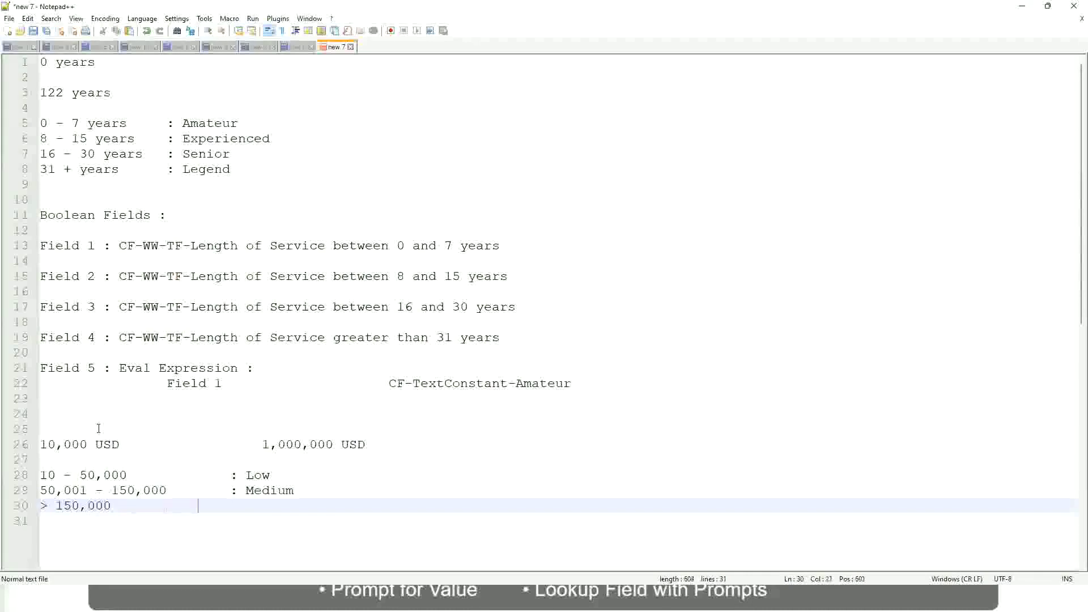
pyautogui.write(': High')
# Review the range of USD amounts against the Low, Medium and High bands noted below it
pyautogui.click(35, 443)
pyautogui.click(45, 444)
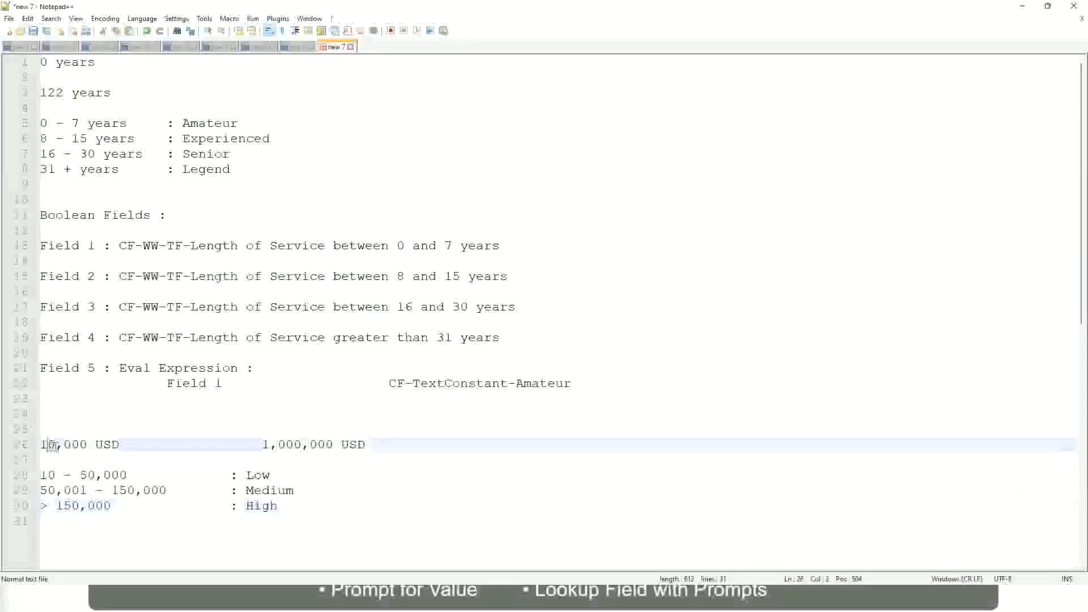
pyautogui.doubleClick(325, 444)
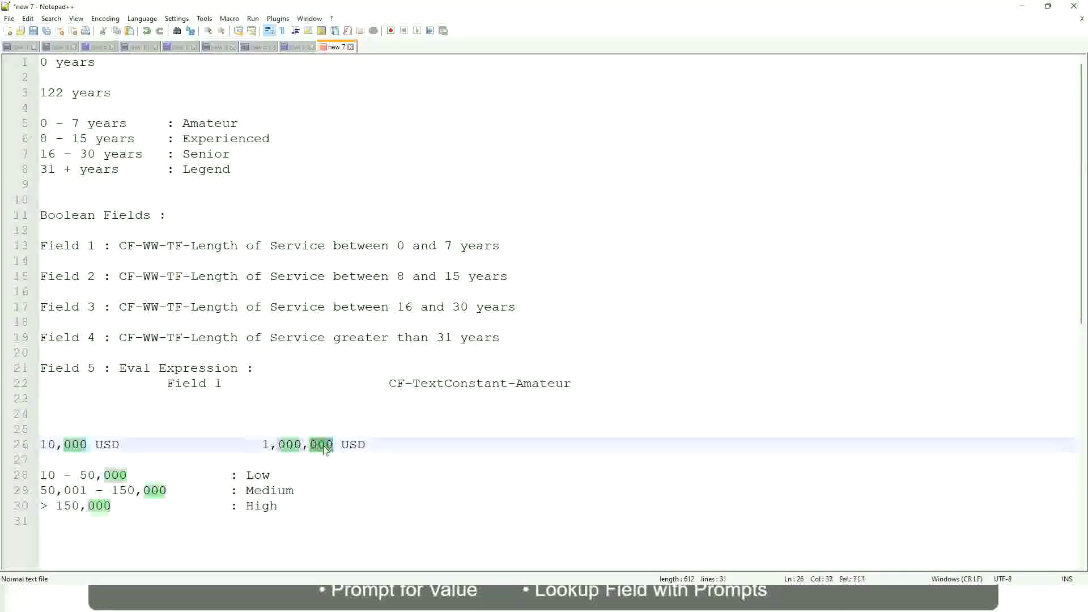
pyautogui.click(198, 490)
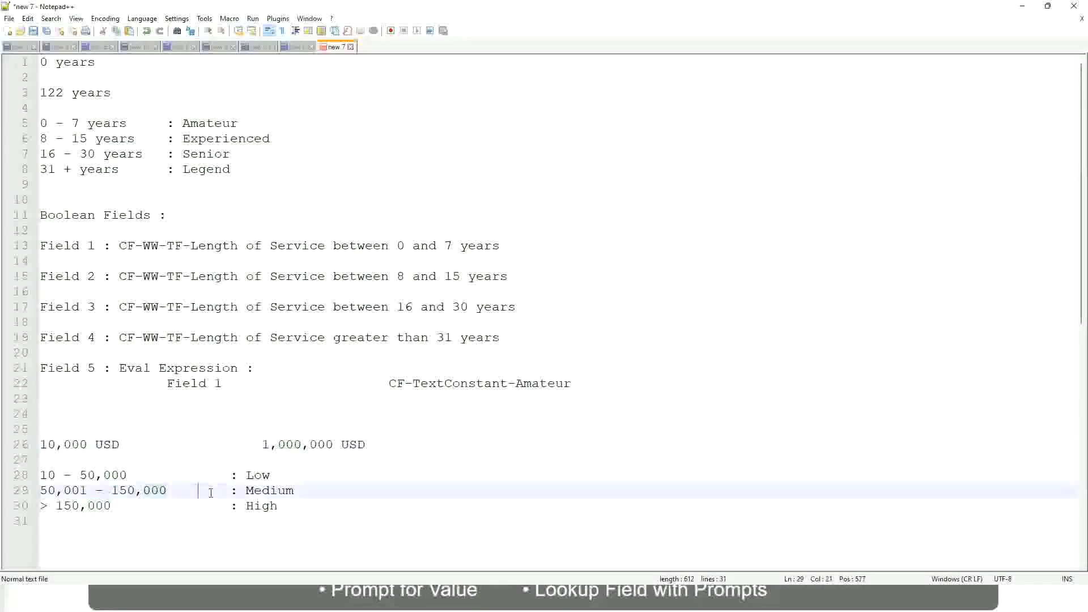
pyautogui.click(35, 444)
pyautogui.click(334, 446)
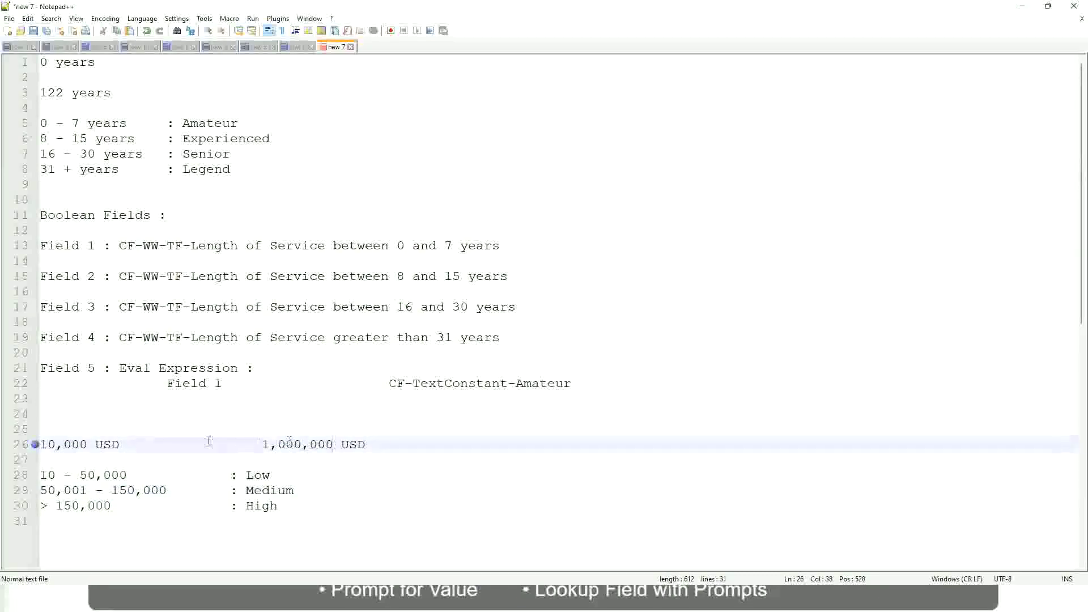
pyautogui.click(261, 476)
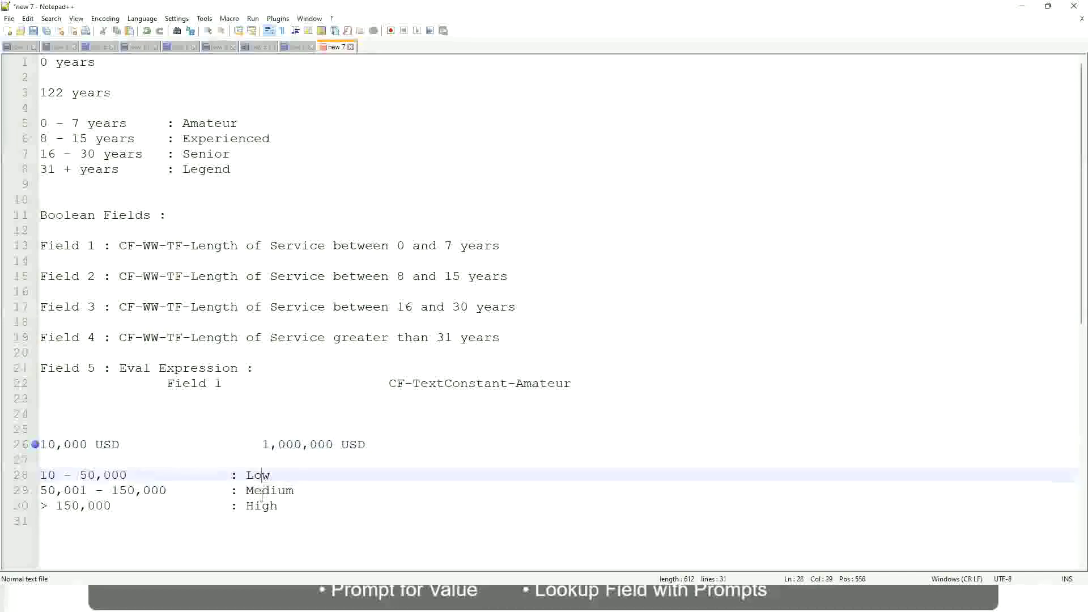
pyautogui.click(261, 510)
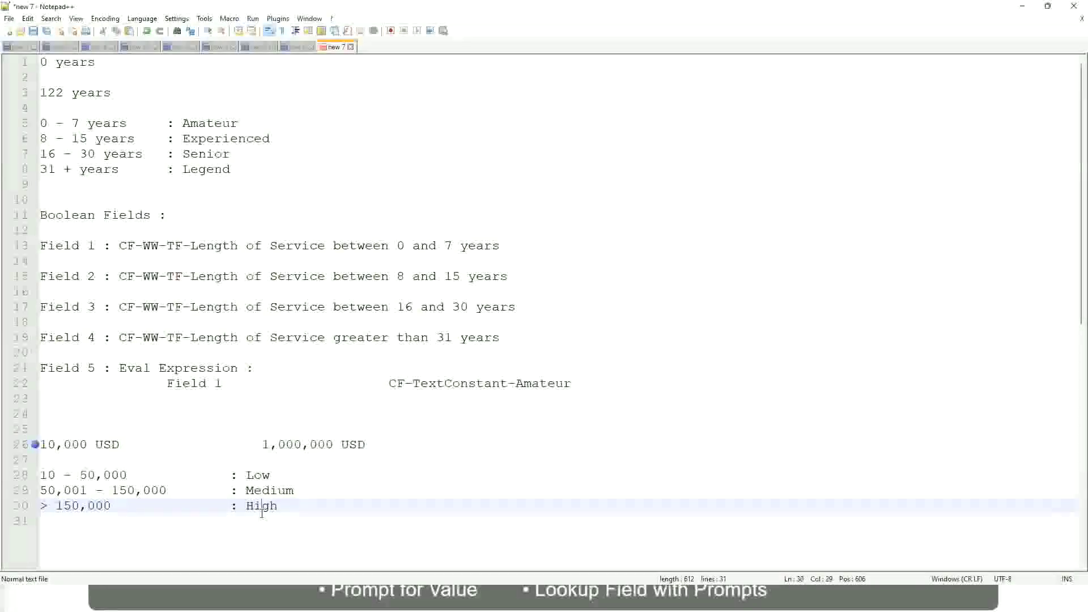
pyautogui.click(132, 462)
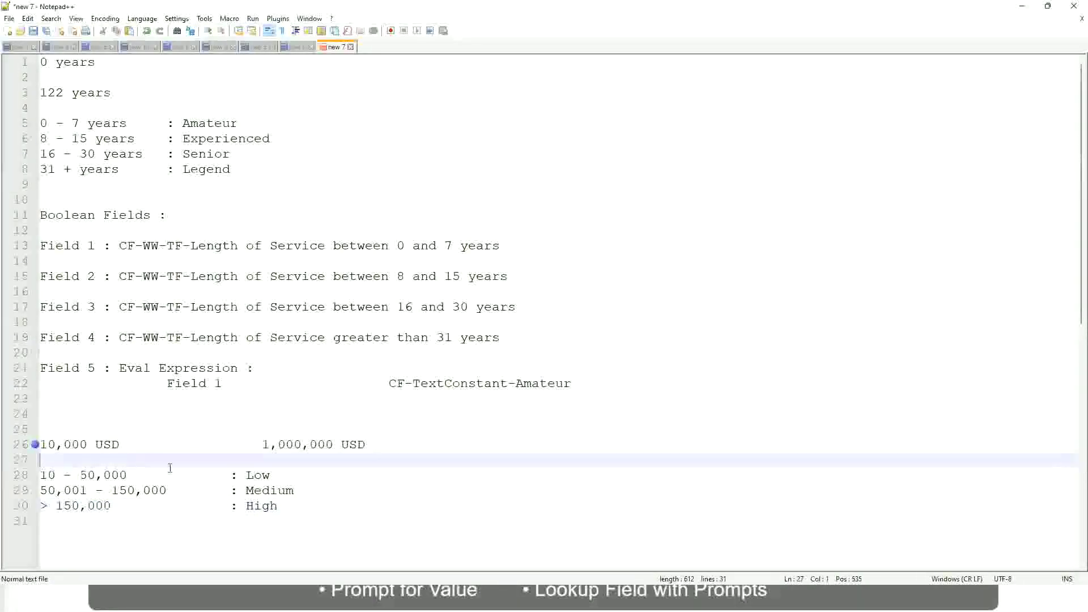
pyautogui.click(278, 505)
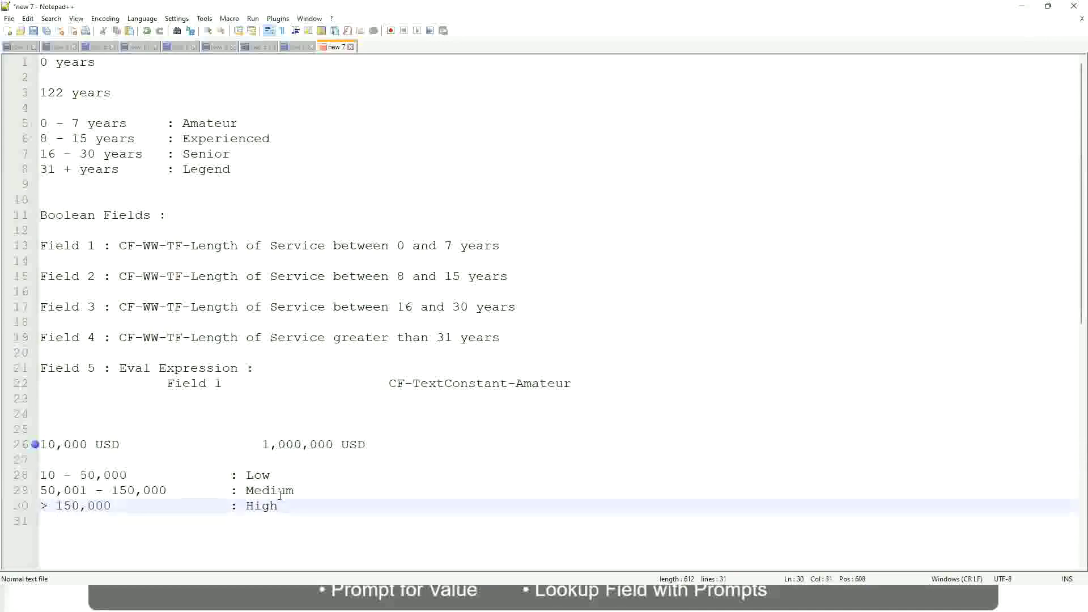